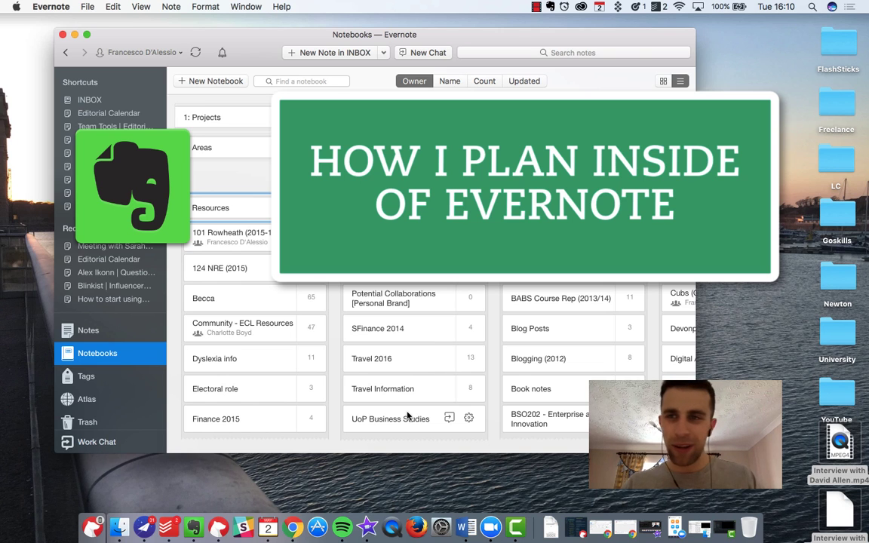
Open the PIPELINES 2017 notebook to list its May, April and March 2017 calendar notes
{"action": "scroll", "coordinate": [407, 415], "scroll_direction": "right", "scroll_amount": 5}
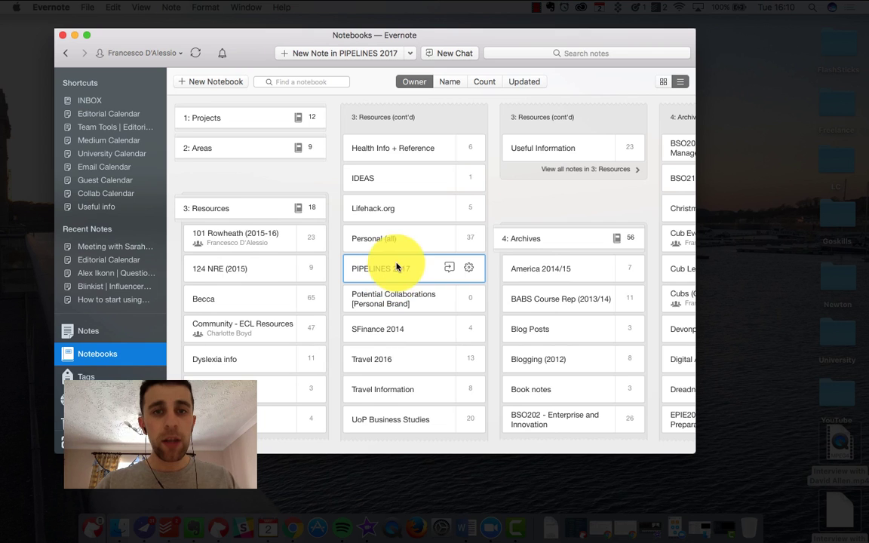
{"action": "left_click", "coordinate": [404, 254]}
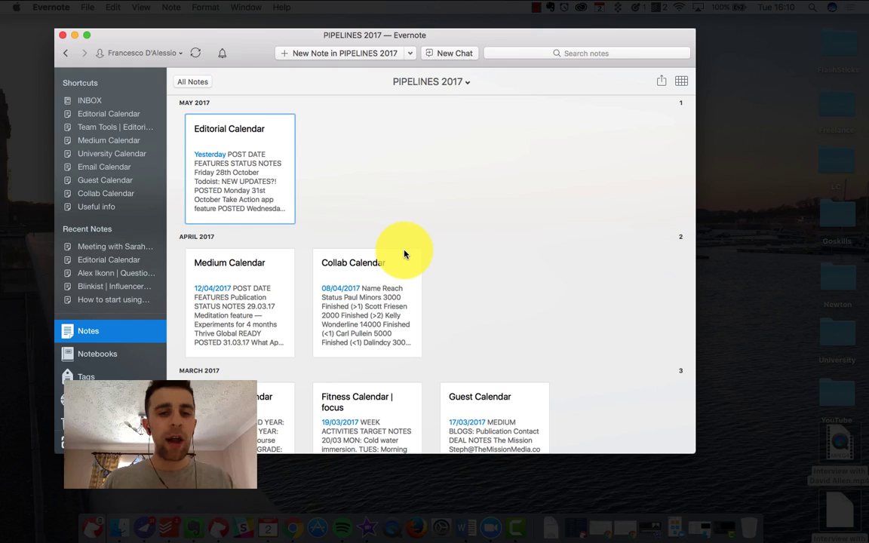
{"action": "scroll", "coordinate": [404, 254], "scroll_direction": "down", "scroll_amount": 10}
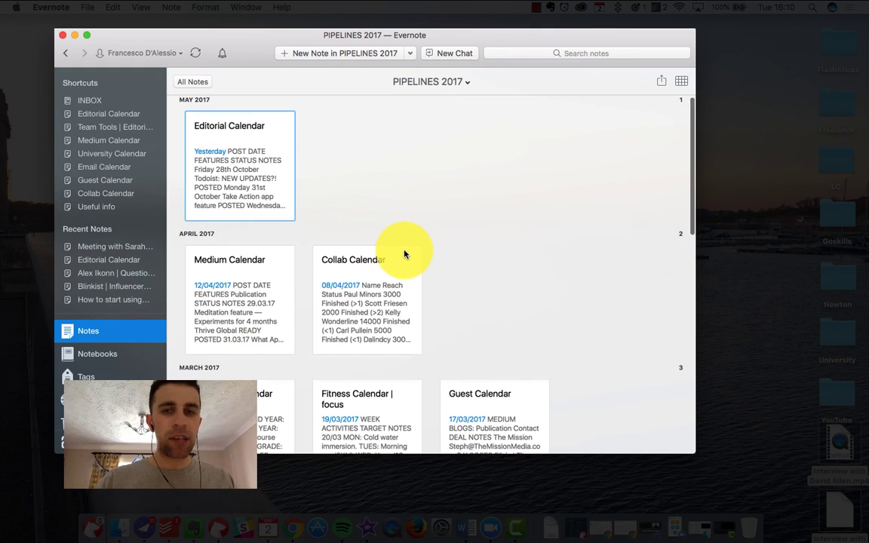
{"action": "scroll", "coordinate": [404, 254], "scroll_direction": "up", "scroll_amount": 10}
{"action": "scroll", "coordinate": [404, 254], "scroll_direction": "down", "scroll_amount": 1}
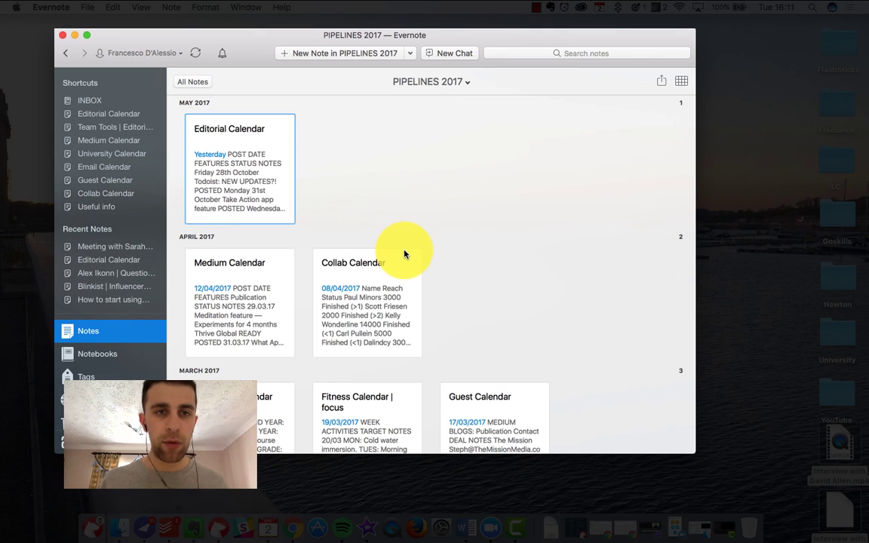
{"action": "scroll", "coordinate": [404, 254], "scroll_direction": "down", "scroll_amount": 10}
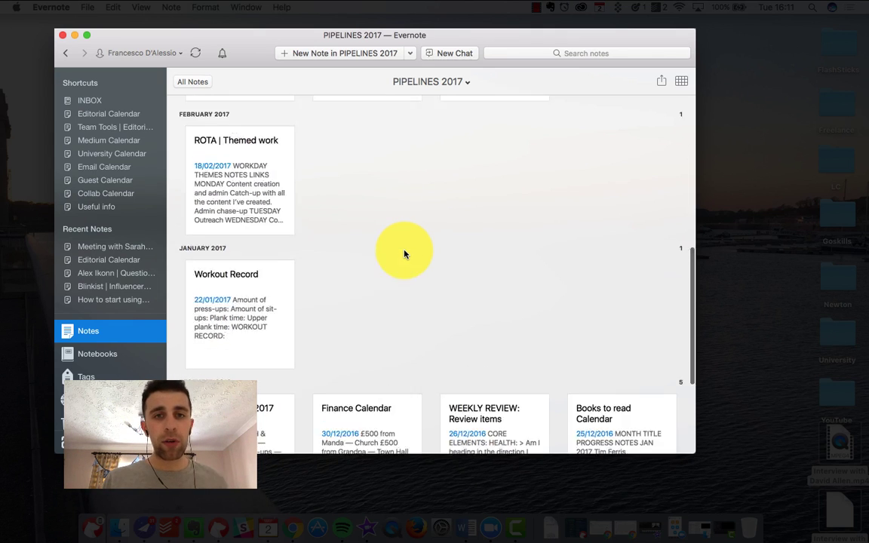
{"action": "scroll", "coordinate": [404, 250], "scroll_direction": "up", "scroll_amount": 5}
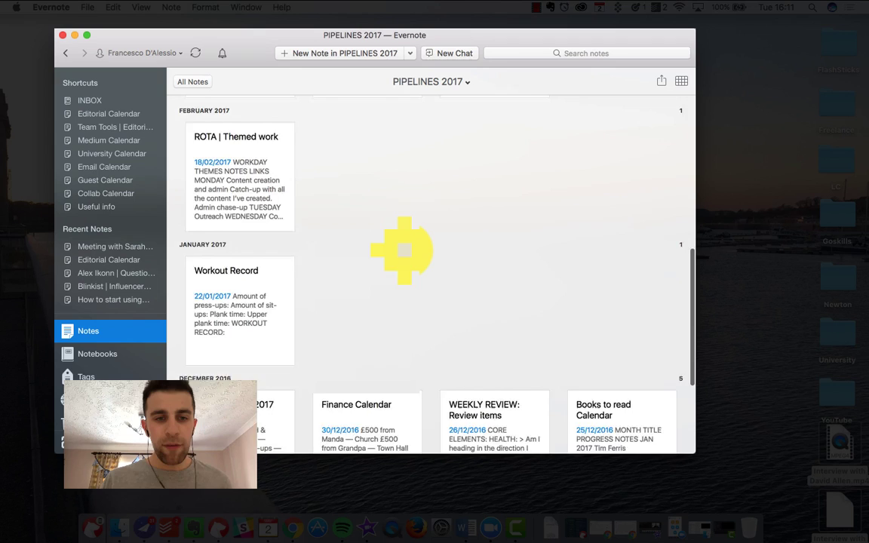
{"action": "scroll", "coordinate": [403, 251], "scroll_direction": "up", "scroll_amount": 2}
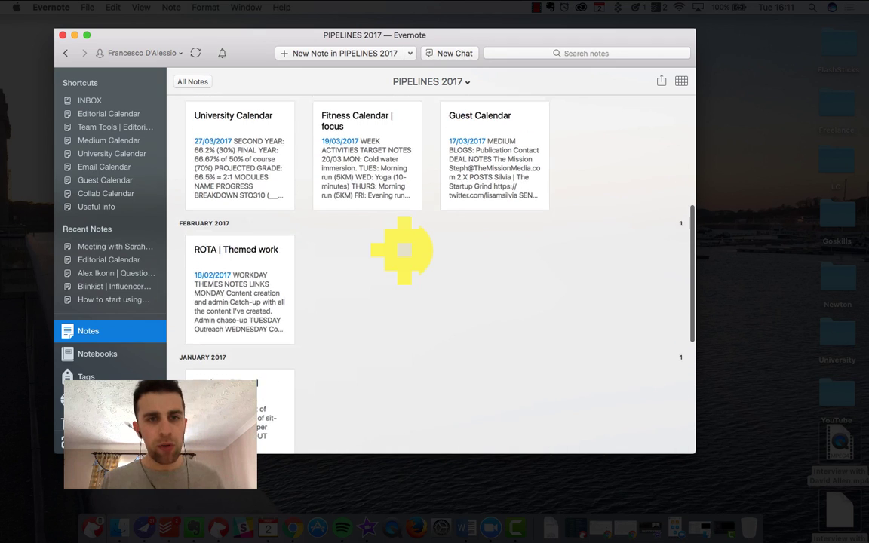
{"action": "scroll", "coordinate": [404, 251], "scroll_direction": "up", "scroll_amount": 5}
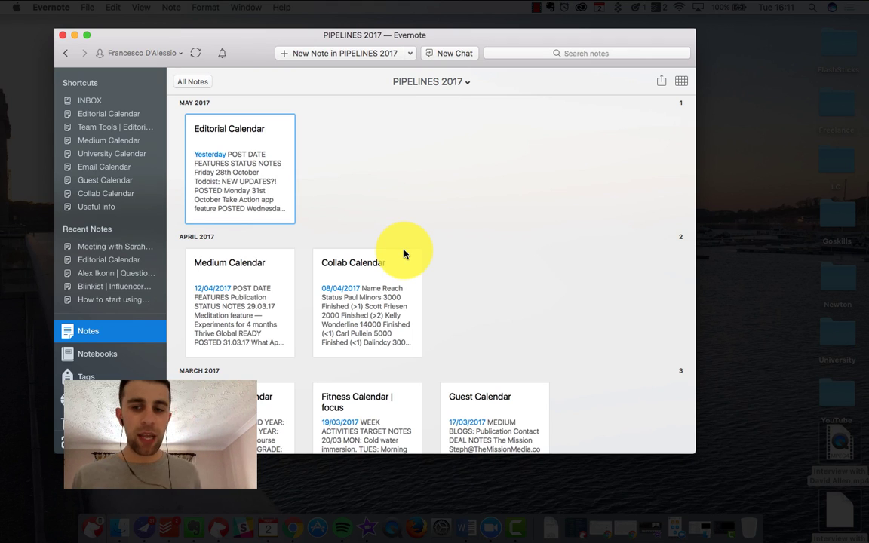
{"action": "double_click", "coordinate": [272, 153]}
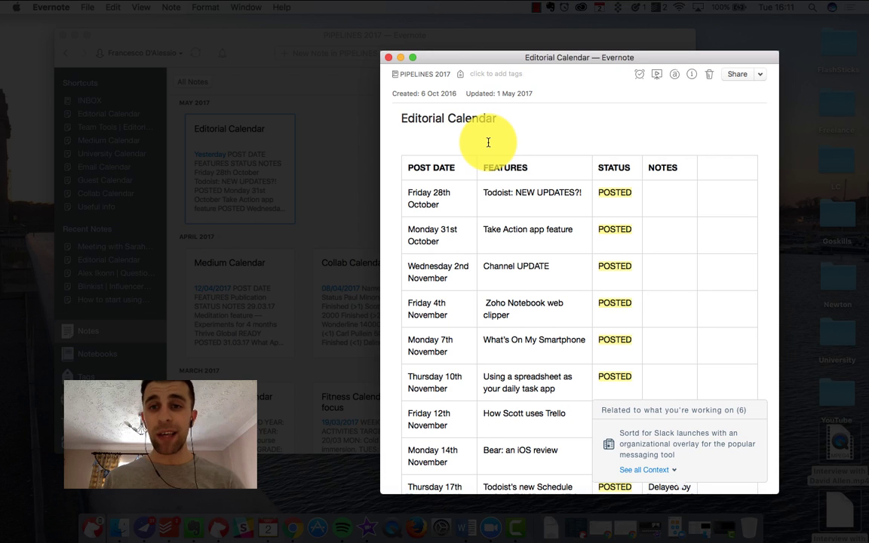
{"action": "scroll", "coordinate": [577, 220], "scroll_direction": "down", "scroll_amount": 10}
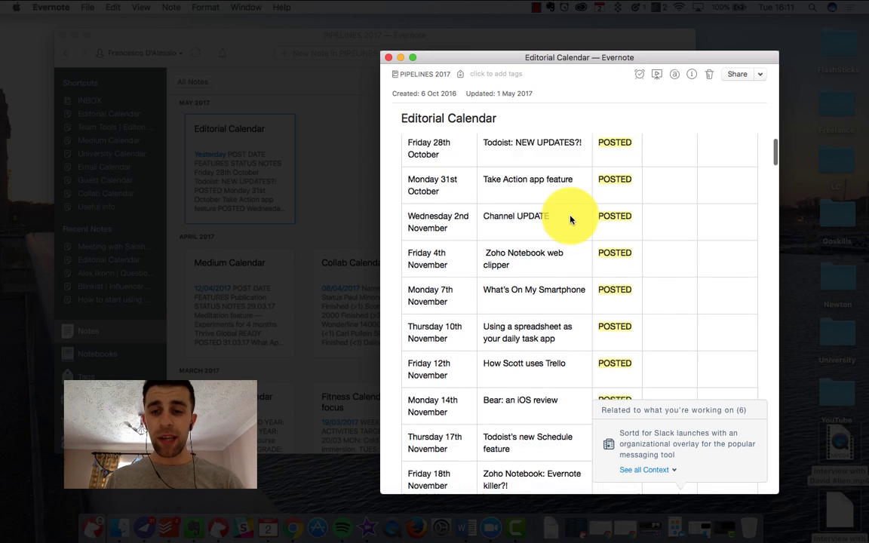
{"action": "scroll", "coordinate": [570, 220], "scroll_direction": "down", "scroll_amount": 15}
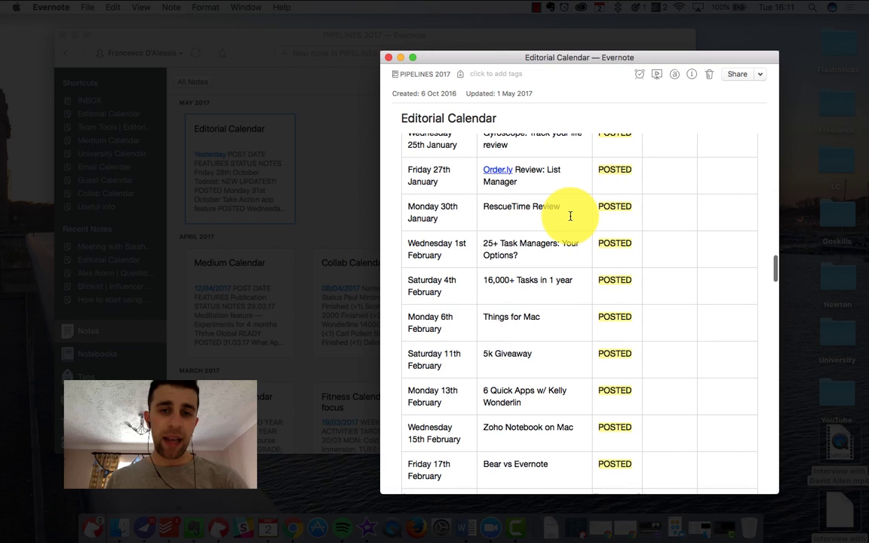
{"action": "scroll", "coordinate": [570, 219], "scroll_direction": "down", "scroll_amount": 3}
{"action": "scroll", "coordinate": [570, 219], "scroll_direction": "down", "scroll_amount": 15}
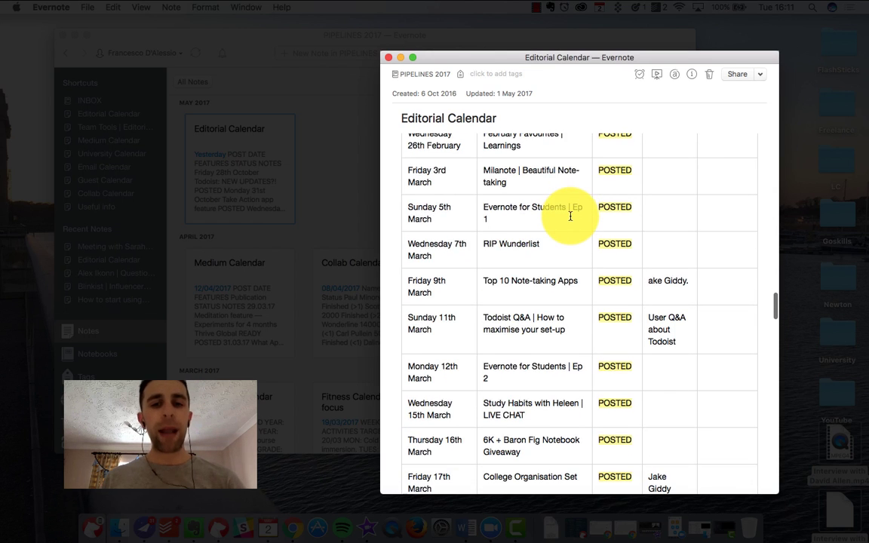
{"action": "scroll", "coordinate": [571, 217], "scroll_direction": "down", "scroll_amount": 2}
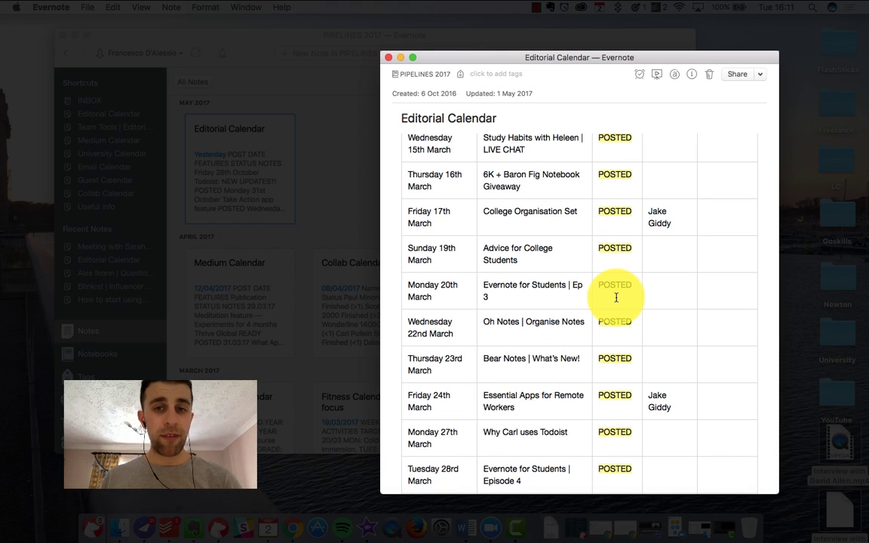
{"action": "scroll", "coordinate": [615, 297], "scroll_direction": "down", "scroll_amount": 4}
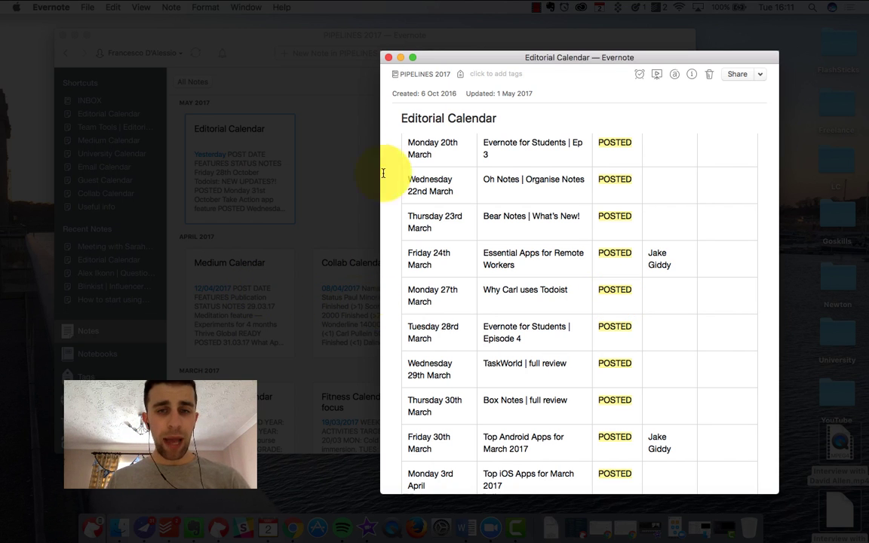
{"action": "left_click", "coordinate": [361, 49]}
{"action": "scroll", "coordinate": [373, 309], "scroll_direction": "down", "scroll_amount": 5}
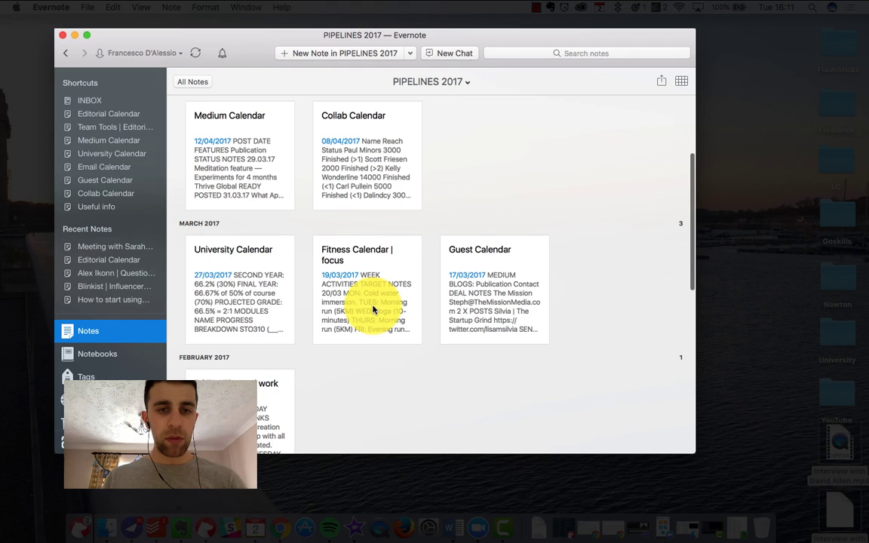
Open the University Calendar note in a separate window and scroll through its modules and grades table
{"action": "left_click", "coordinate": [249, 261]}
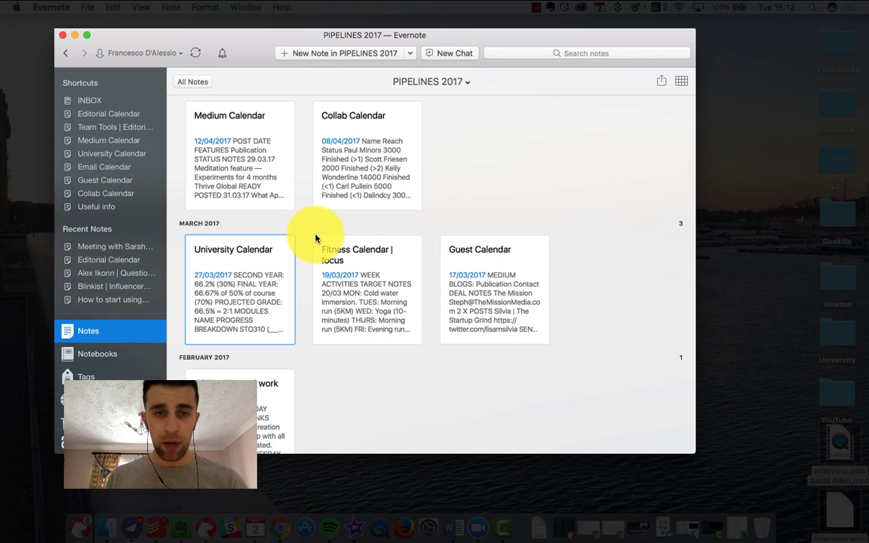
{"action": "double_click", "coordinate": [250, 264]}
{"action": "scroll", "coordinate": [548, 272], "scroll_direction": "down", "scroll_amount": 2}
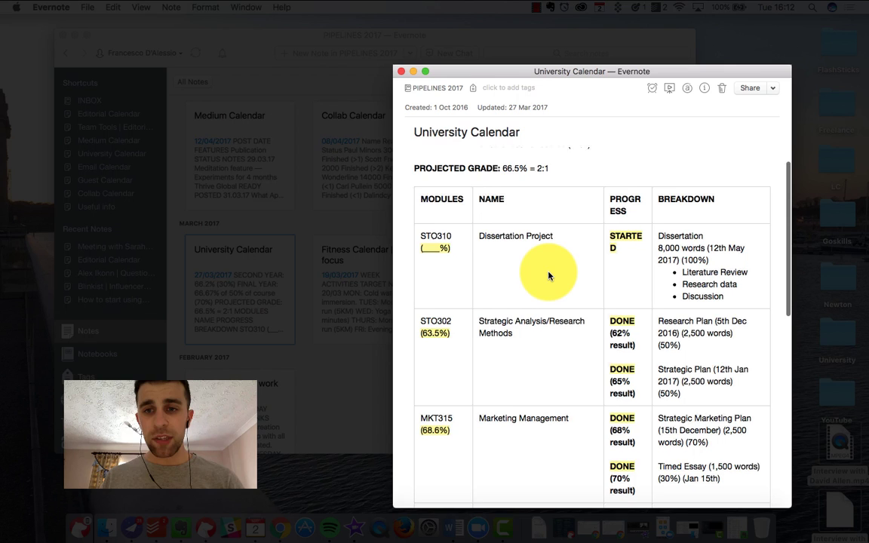
{"action": "scroll", "coordinate": [548, 271], "scroll_direction": "down", "scroll_amount": 4}
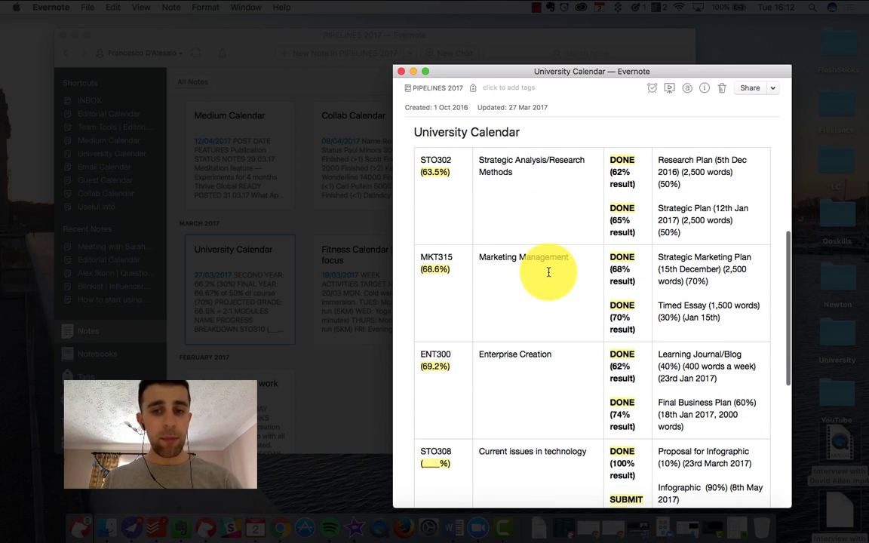
{"action": "scroll", "coordinate": [549, 273], "scroll_direction": "down", "scroll_amount": 3}
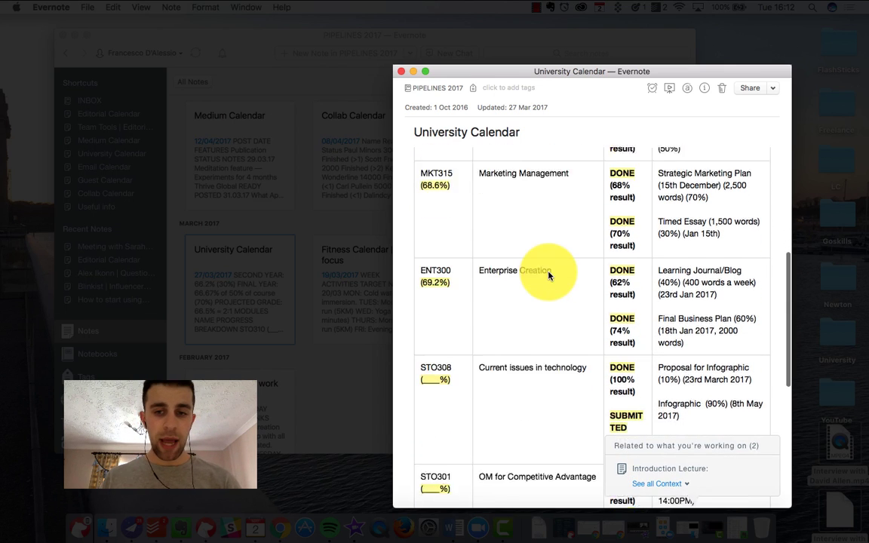
{"action": "scroll", "coordinate": [549, 273], "scroll_direction": "down", "scroll_amount": 3}
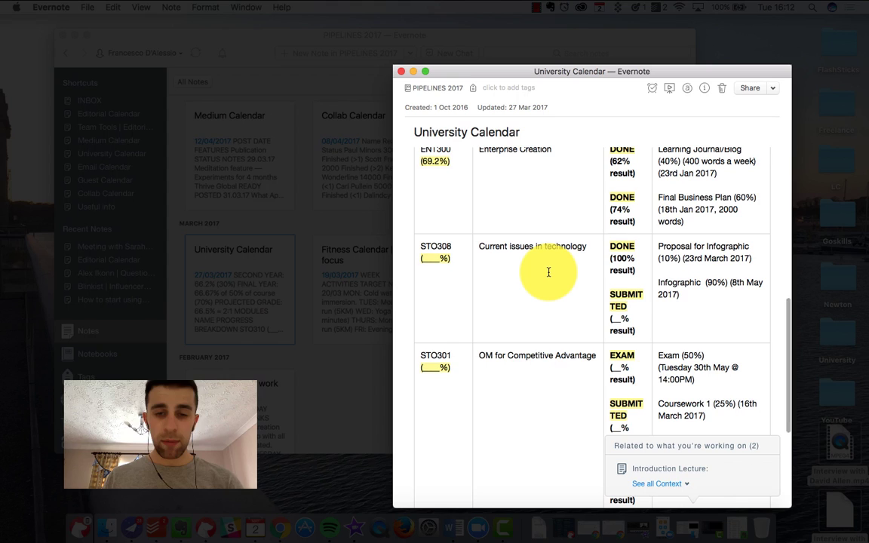
{"action": "scroll", "coordinate": [549, 272], "scroll_direction": "up", "scroll_amount": 10}
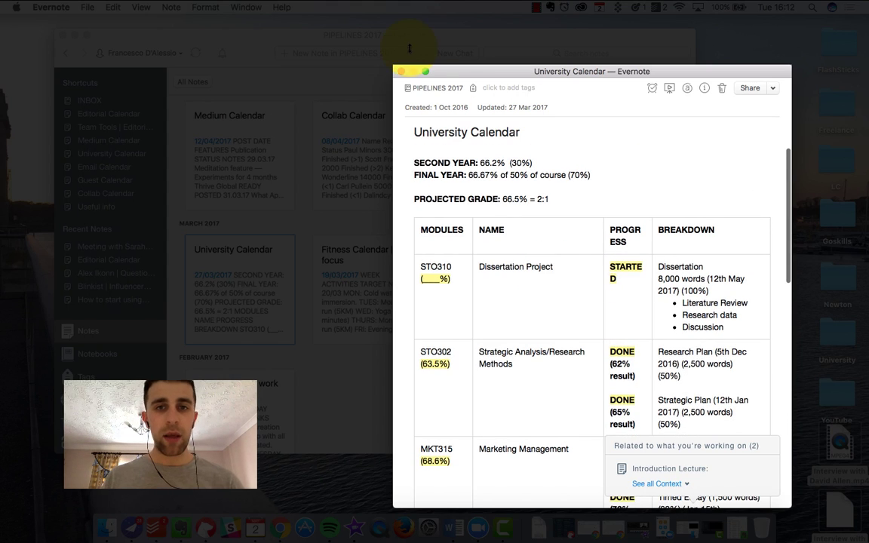
{"action": "left_click", "coordinate": [401, 70]}
{"action": "double_click", "coordinate": [240, 175]}
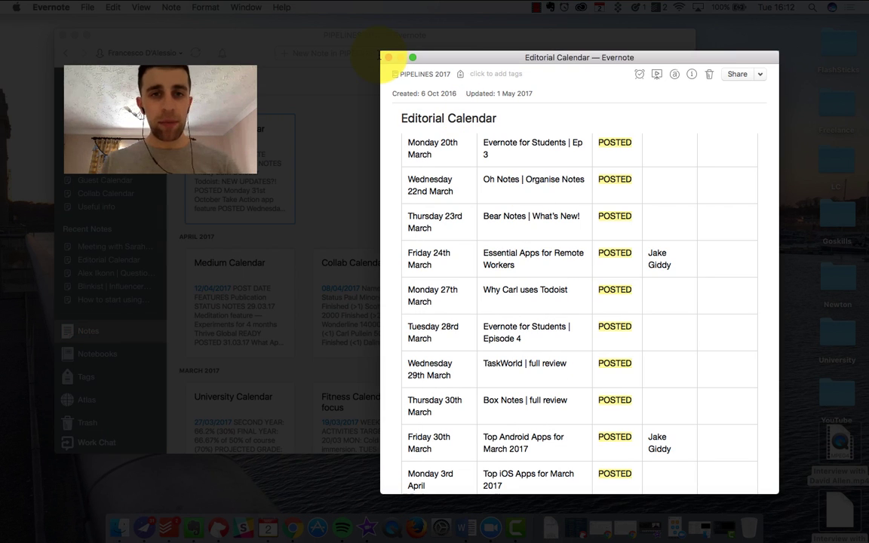
{"action": "scroll", "coordinate": [514, 185], "scroll_direction": "up", "scroll_amount": 15}
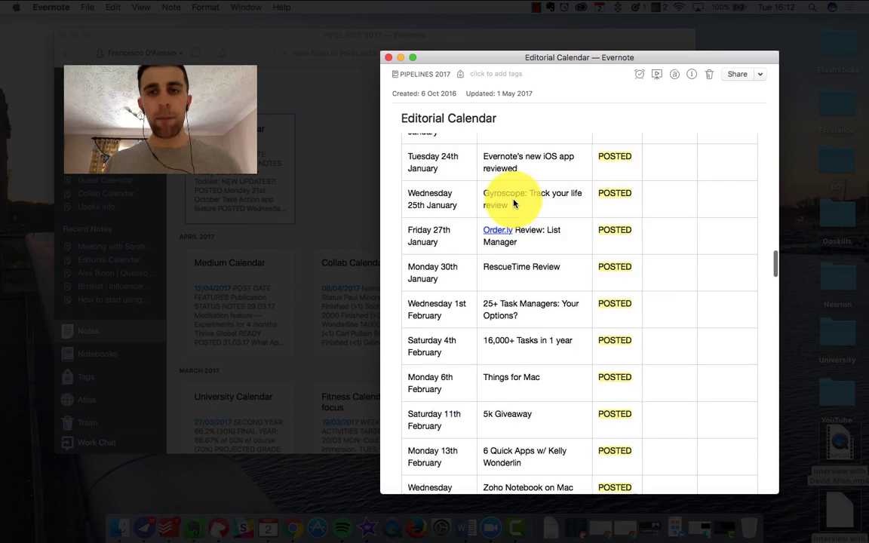
{"action": "scroll", "coordinate": [514, 204], "scroll_direction": "up", "scroll_amount": 10}
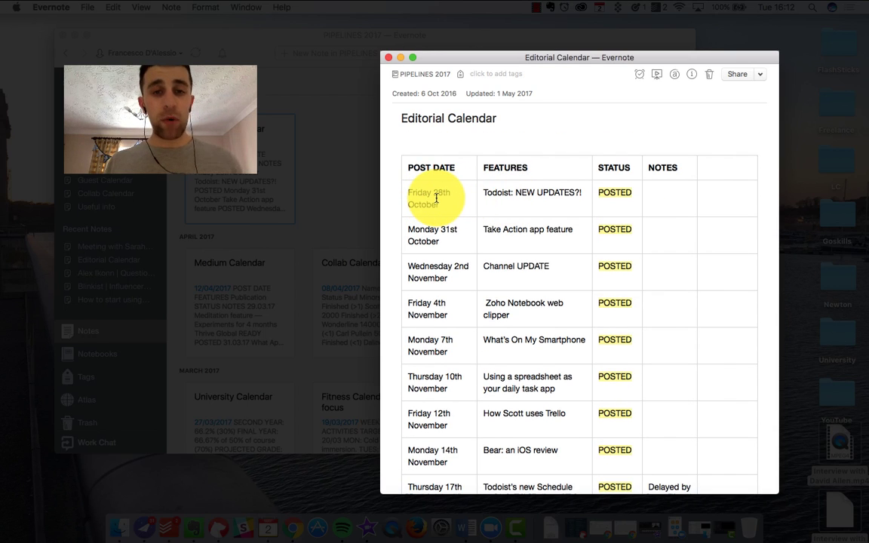
{"action": "scroll", "coordinate": [477, 255], "scroll_direction": "down", "scroll_amount": 20}
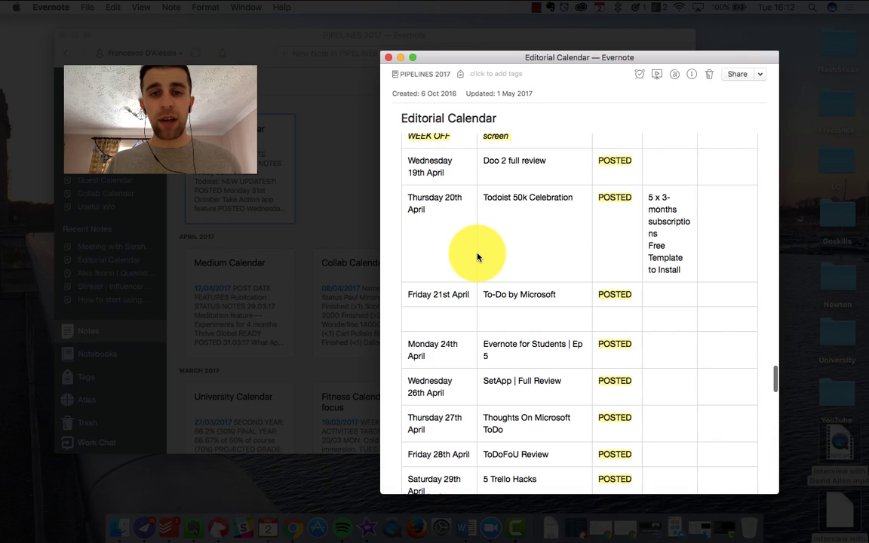
{"action": "scroll", "coordinate": [479, 255], "scroll_direction": "down", "scroll_amount": 3}
{"action": "scroll", "coordinate": [456, 283], "scroll_direction": "up", "scroll_amount": 2}
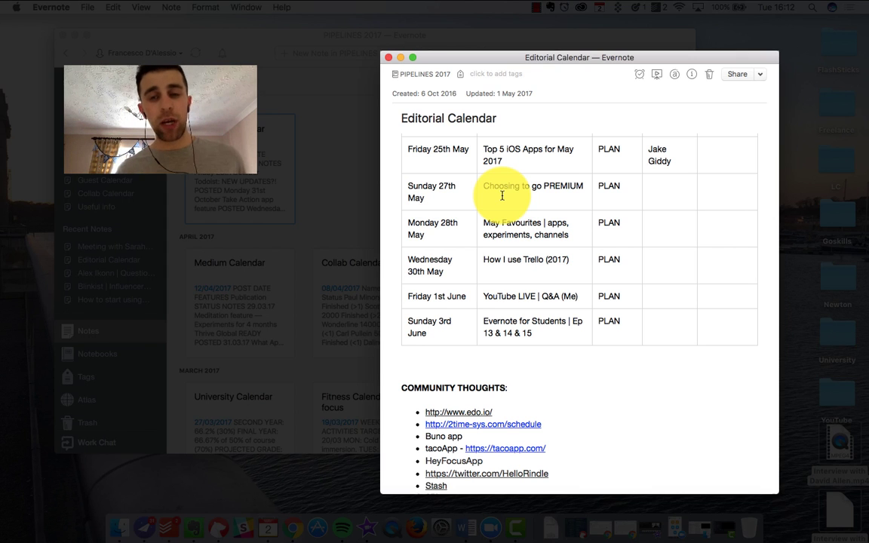
{"action": "scroll", "coordinate": [501, 195], "scroll_direction": "up", "scroll_amount": 15}
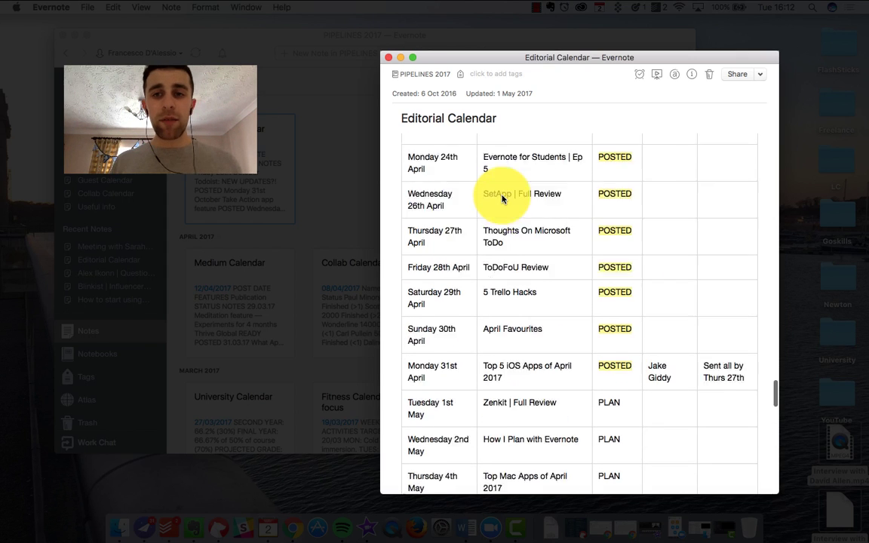
{"action": "scroll", "coordinate": [535, 247], "scroll_direction": "down", "scroll_amount": 4}
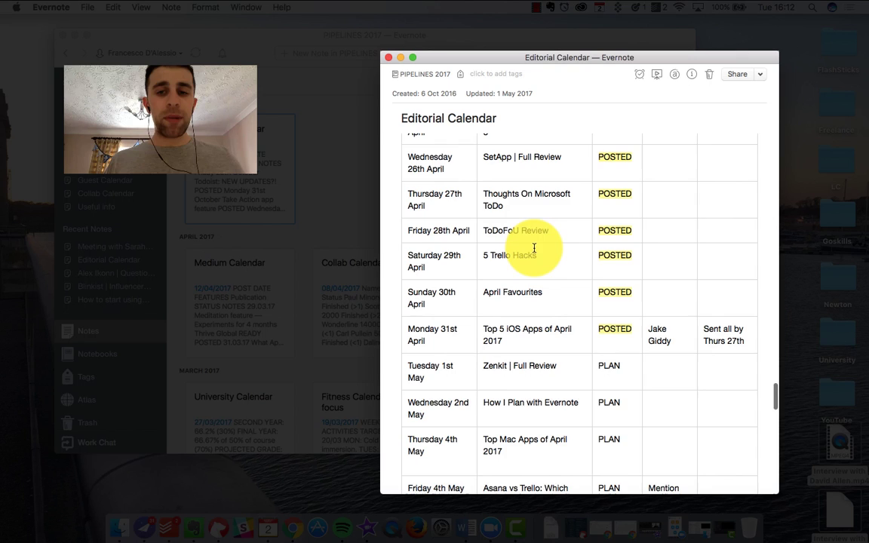
{"action": "scroll", "coordinate": [534, 248], "scroll_direction": "down", "scroll_amount": 3}
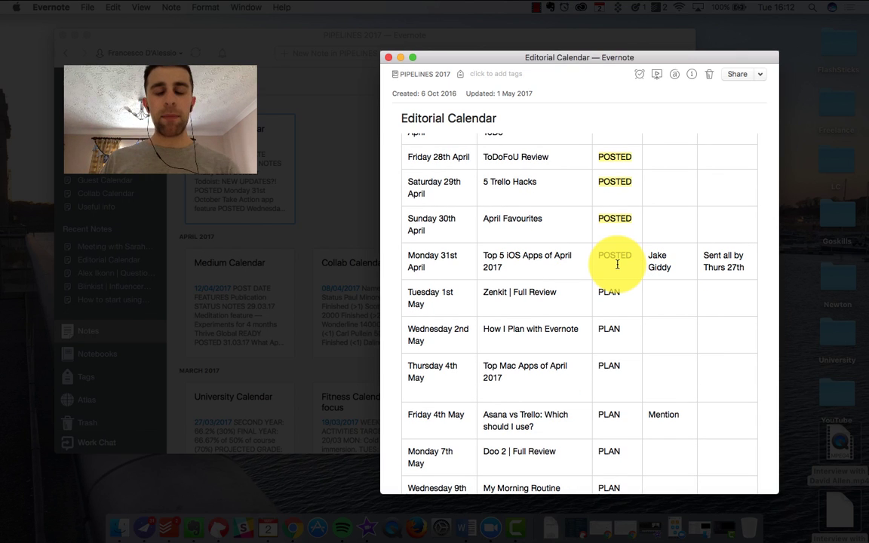
{"action": "scroll", "coordinate": [617, 266], "scroll_direction": "down", "scroll_amount": 5}
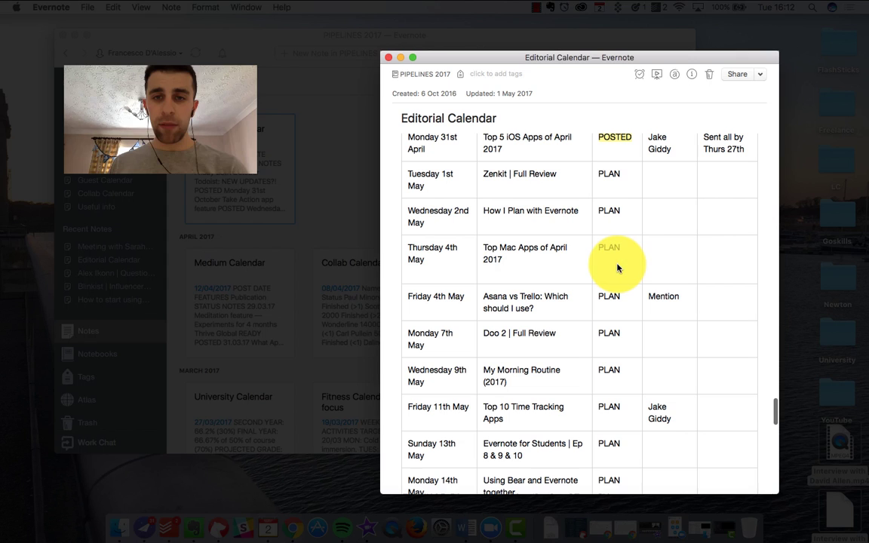
{"action": "scroll", "coordinate": [542, 288], "scroll_direction": "down", "scroll_amount": 9}
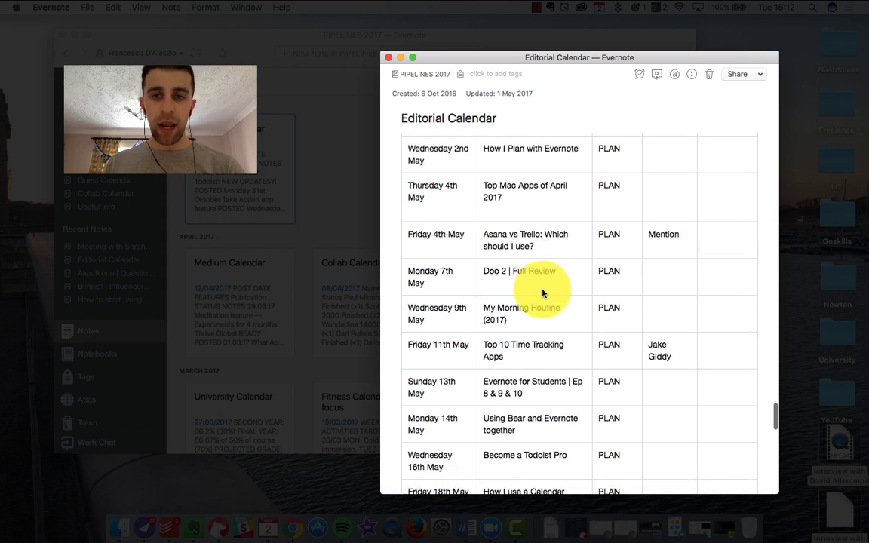
{"action": "scroll", "coordinate": [541, 293], "scroll_direction": "down", "scroll_amount": 6}
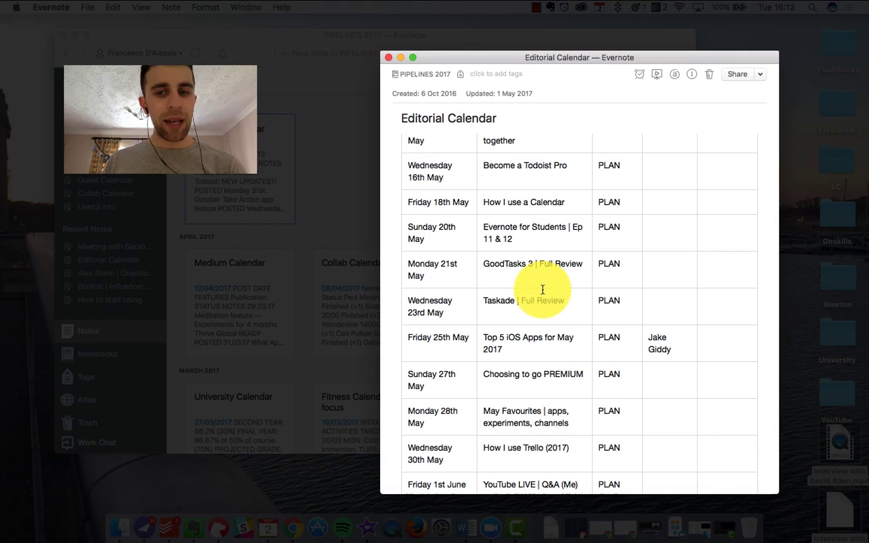
{"action": "scroll", "coordinate": [541, 289], "scroll_direction": "down", "scroll_amount": 9}
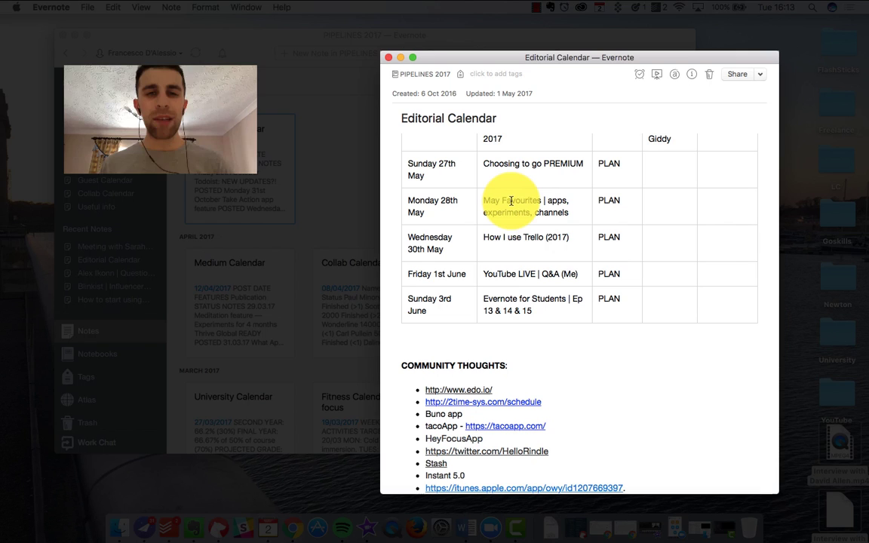
Close the Editorial Calendar note and open the Medium Calendar note in its own window to look it over
{"action": "left_click", "coordinate": [388, 58]}
{"action": "left_click", "coordinate": [233, 261]}
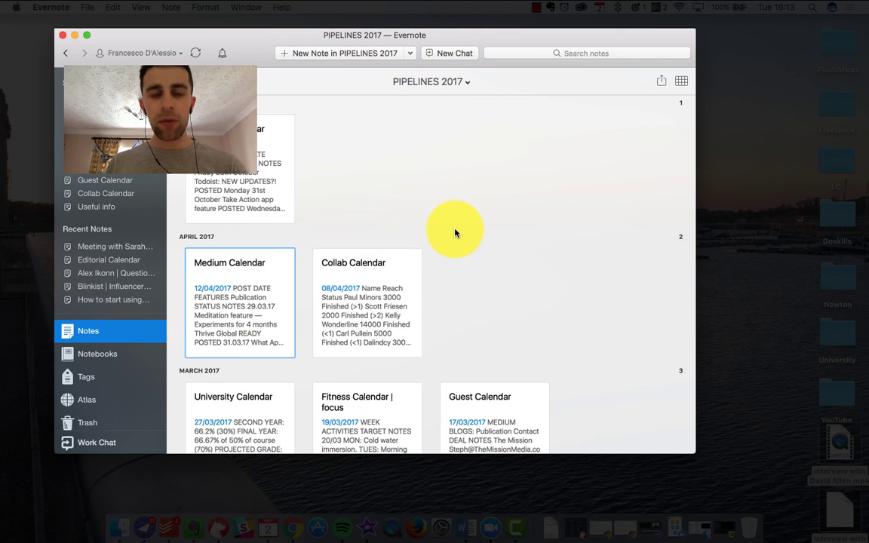
{"action": "key", "text": "Return"}
{"action": "scroll", "coordinate": [489, 252], "scroll_direction": "down", "scroll_amount": 2}
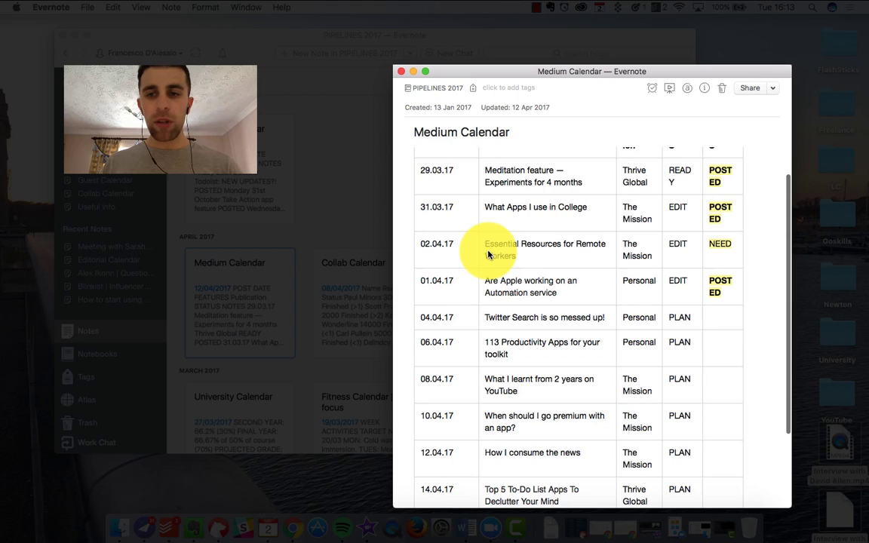
{"action": "scroll", "coordinate": [488, 252], "scroll_direction": "up", "scroll_amount": 2}
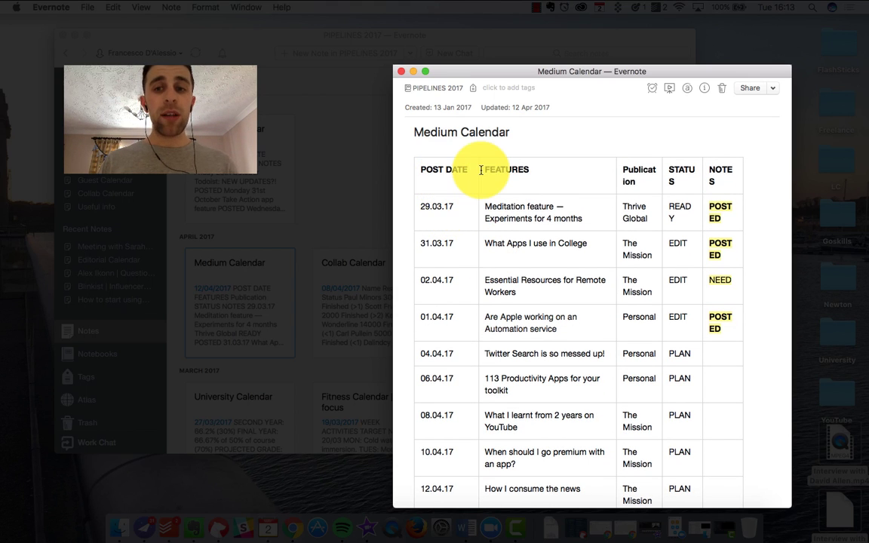
Return to the notebook's note list and select the University Calendar note
{"action": "left_click", "coordinate": [368, 72]}
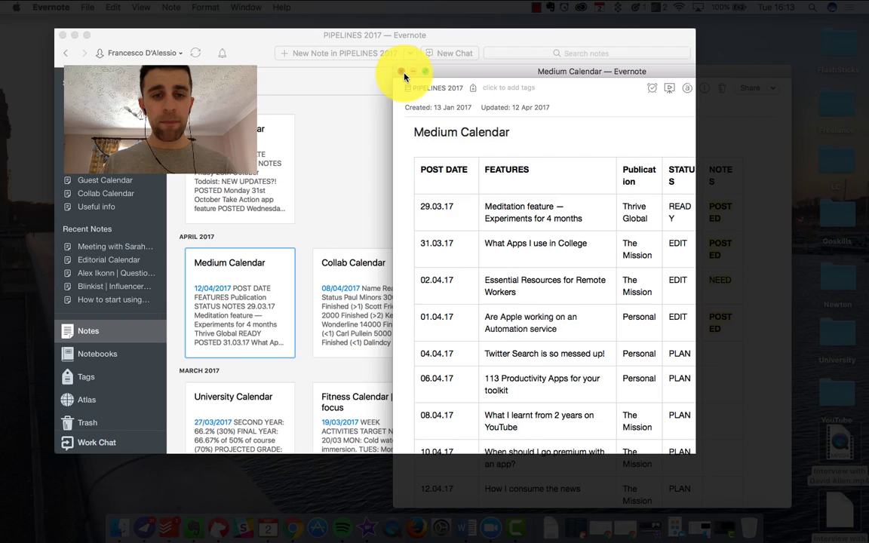
{"action": "scroll", "coordinate": [362, 330], "scroll_direction": "down", "scroll_amount": 5}
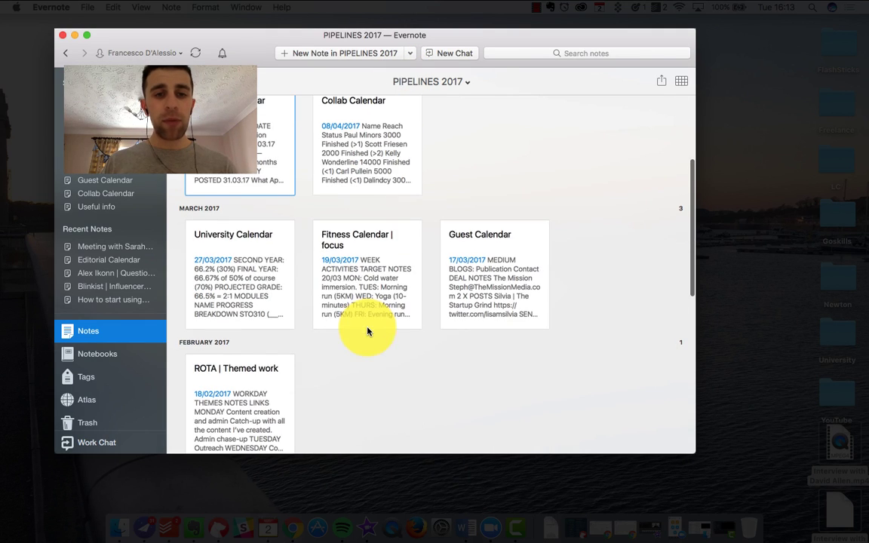
{"action": "left_click", "coordinate": [276, 261]}
Bring the University Calendar note window to the front and enlarge it
{"action": "double_click", "coordinate": [273, 228]}
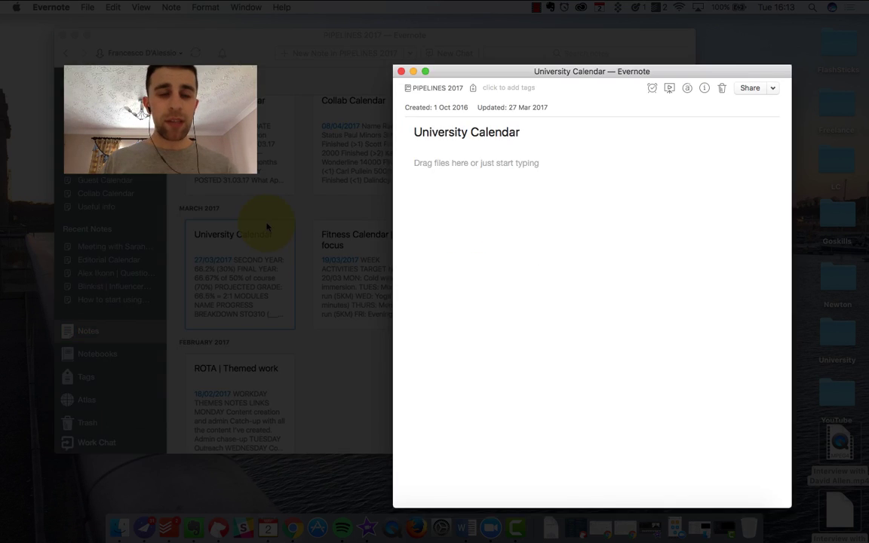
{"action": "left_click", "coordinate": [278, 224]}
{"action": "double_click", "coordinate": [278, 224]}
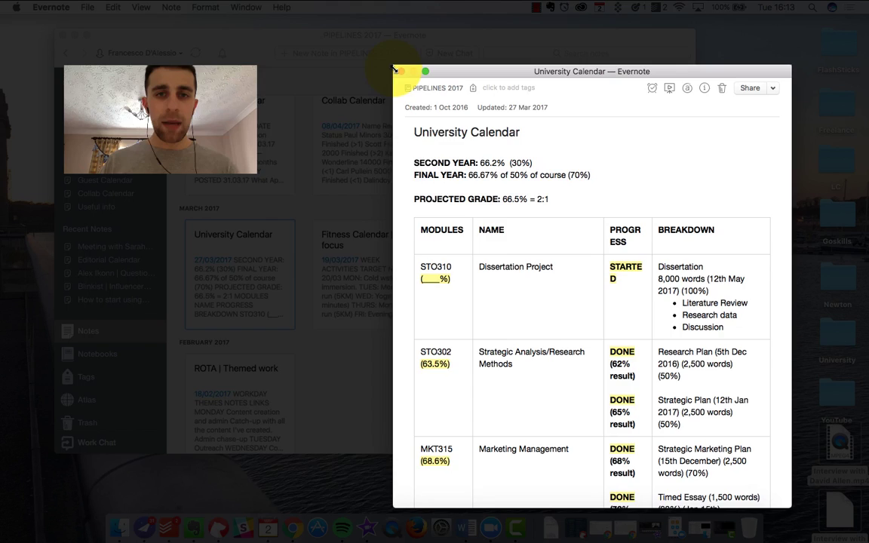
{"action": "left_click_drag", "start_coordinate": [391, 66], "coordinate": [191, 27]}
{"action": "left_click_drag", "start_coordinate": [375, 36], "coordinate": [339, 34]}
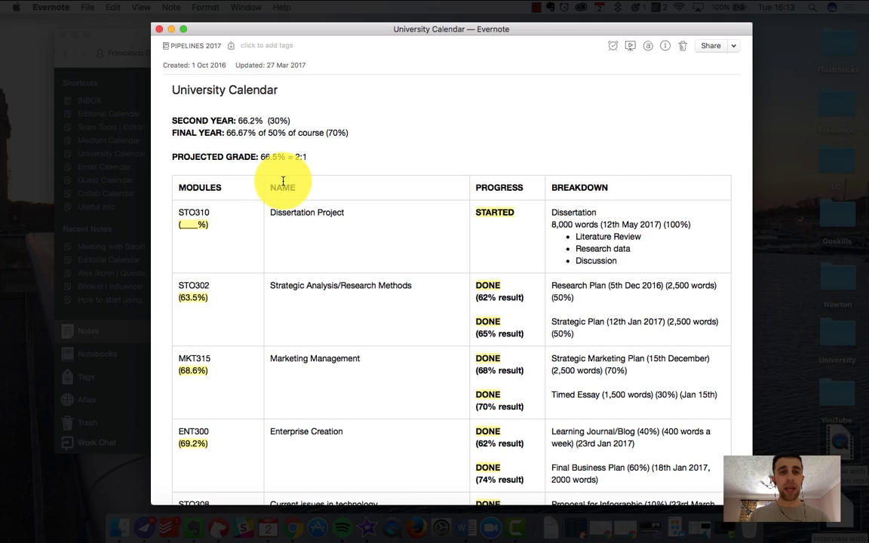
Scroll to STO301 and fill the blank Coursework 1 result with 63%
{"action": "scroll", "coordinate": [282, 181], "scroll_direction": "down", "scroll_amount": 10}
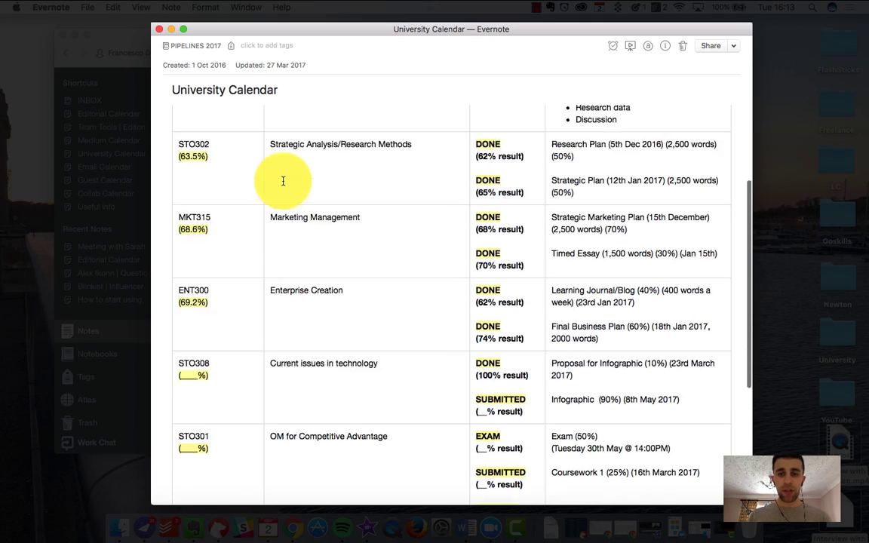
{"action": "scroll", "coordinate": [283, 181], "scroll_direction": "up", "scroll_amount": 5}
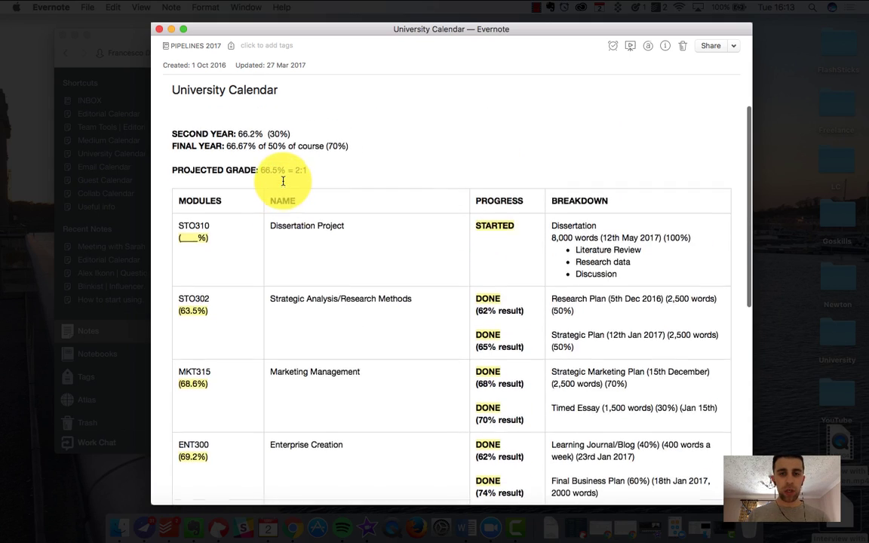
{"action": "scroll", "coordinate": [283, 181], "scroll_direction": "down", "scroll_amount": 1}
{"action": "scroll", "coordinate": [283, 181], "scroll_direction": "down", "scroll_amount": 5}
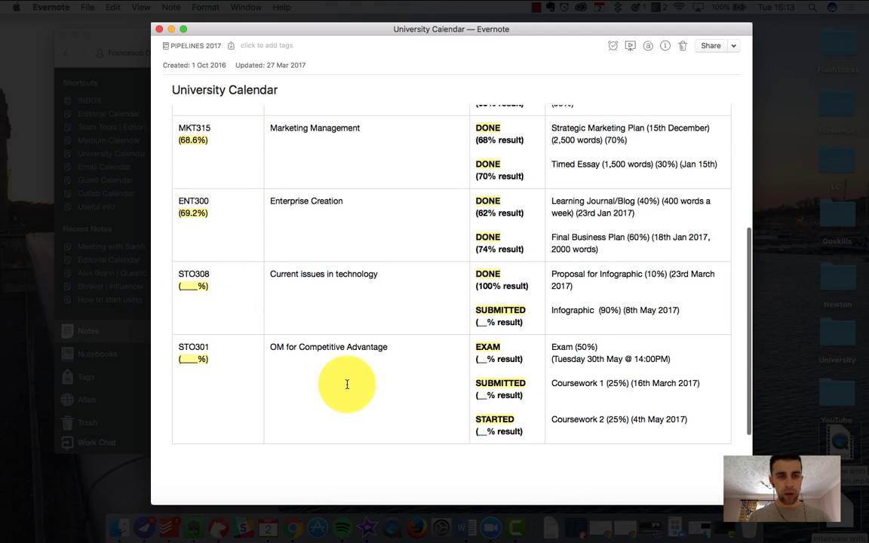
{"action": "scroll", "coordinate": [336, 381], "scroll_direction": "up", "scroll_amount": 5}
{"action": "scroll", "coordinate": [343, 295], "scroll_direction": "down", "scroll_amount": 5}
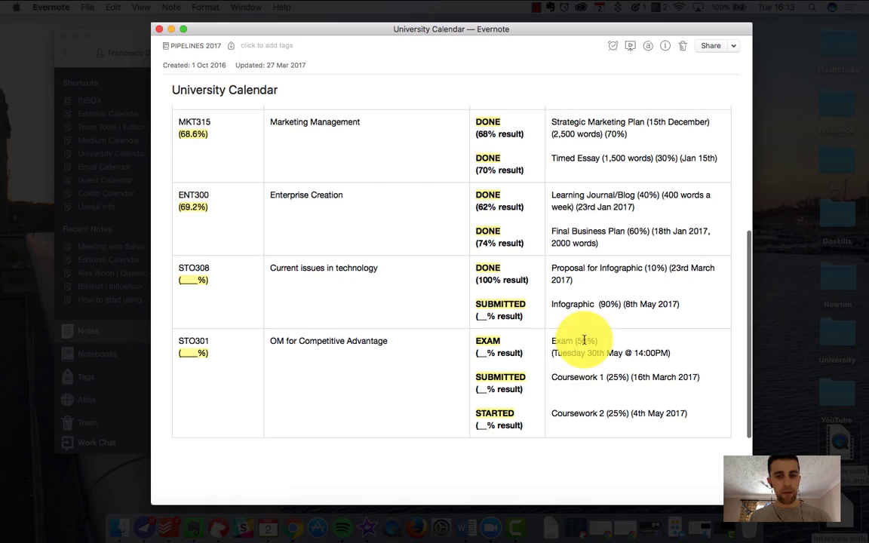
{"action": "left_click", "coordinate": [485, 387]}
{"action": "double_click", "coordinate": [485, 387]}
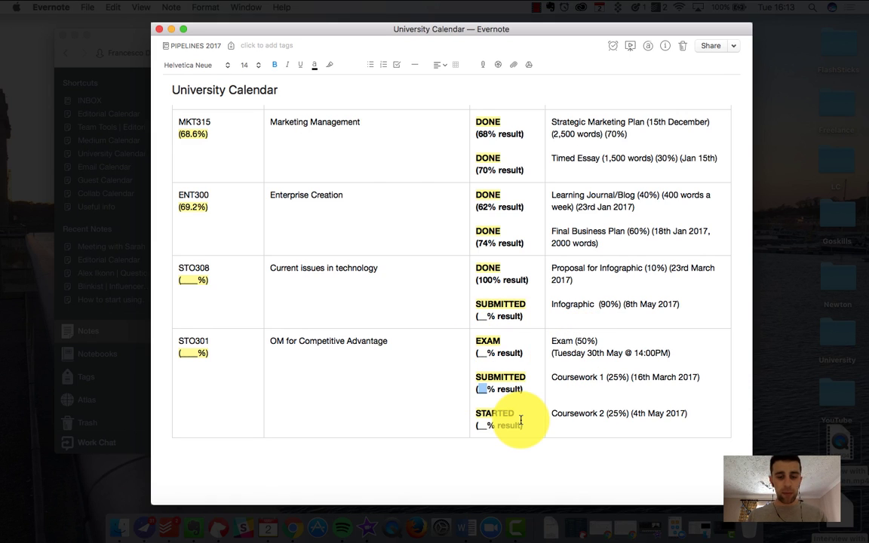
{"action": "type", "text": "6"}
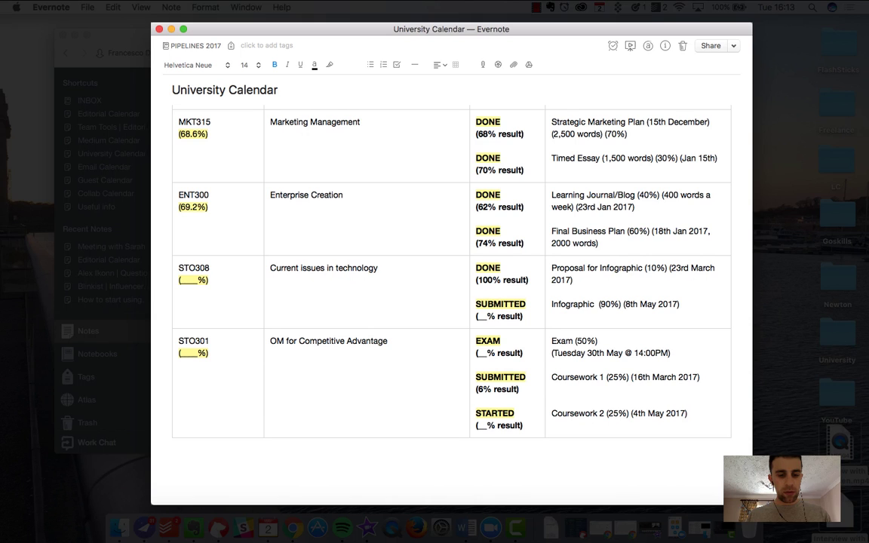
{"action": "type", "text": "3"}
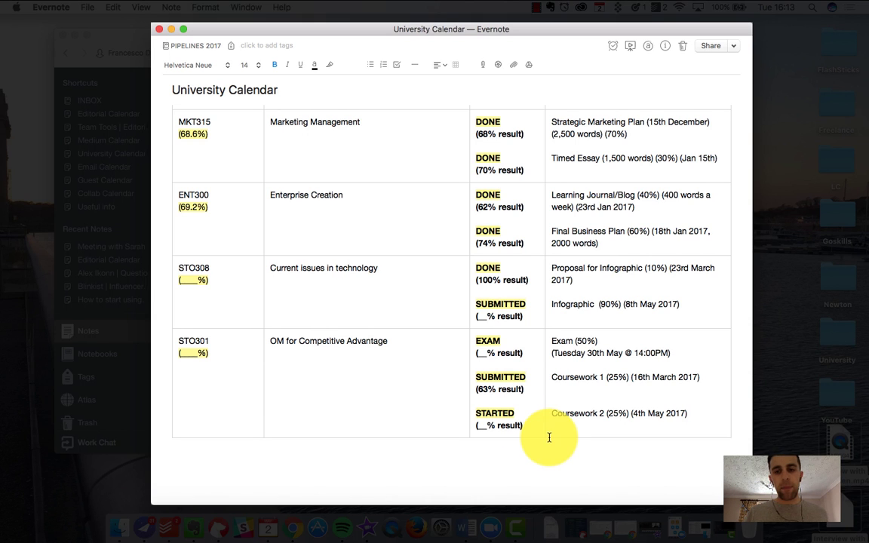
{"action": "scroll", "coordinate": [457, 329], "scroll_direction": "up", "scroll_amount": 8}
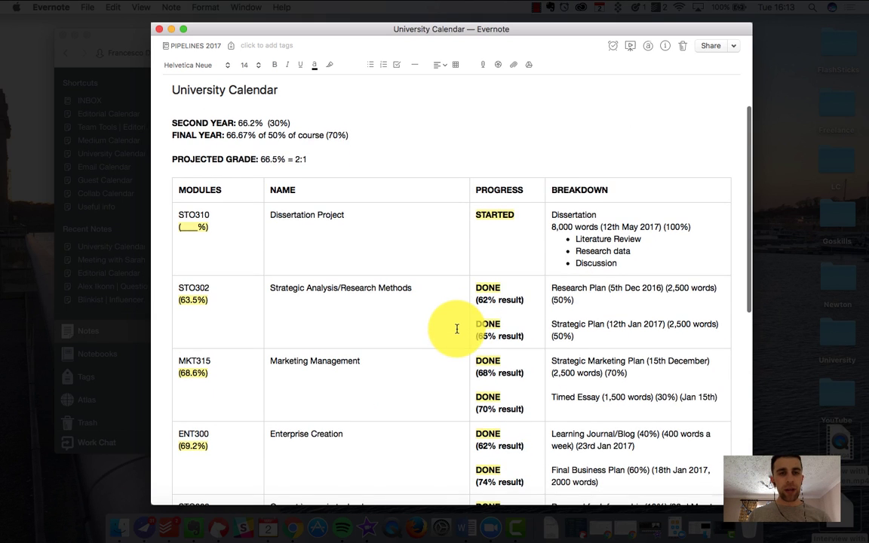
Close the University Calendar note and return to the PIPELINES 2017 list
{"action": "left_click", "coordinate": [160, 31]}
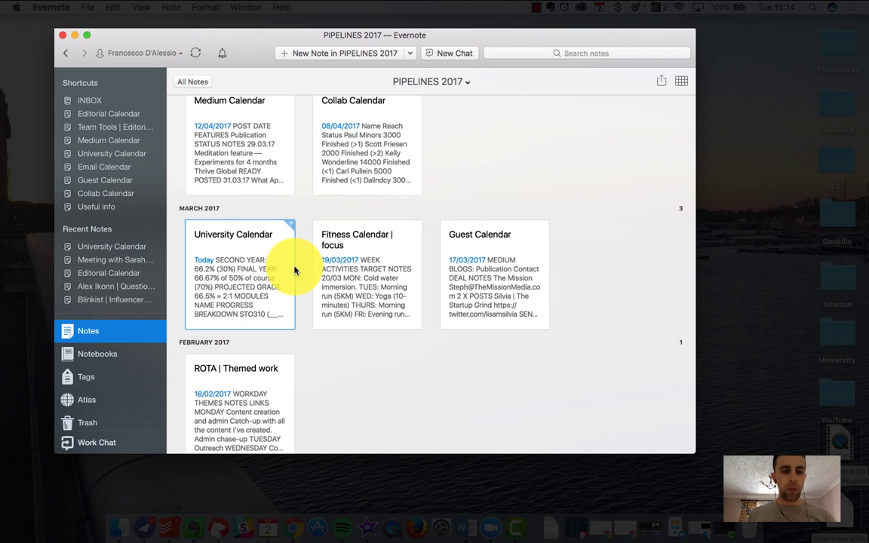
{"action": "scroll", "coordinate": [294, 270], "scroll_direction": "up", "scroll_amount": 3}
{"action": "scroll", "coordinate": [294, 270], "scroll_direction": "down", "scroll_amount": 10}
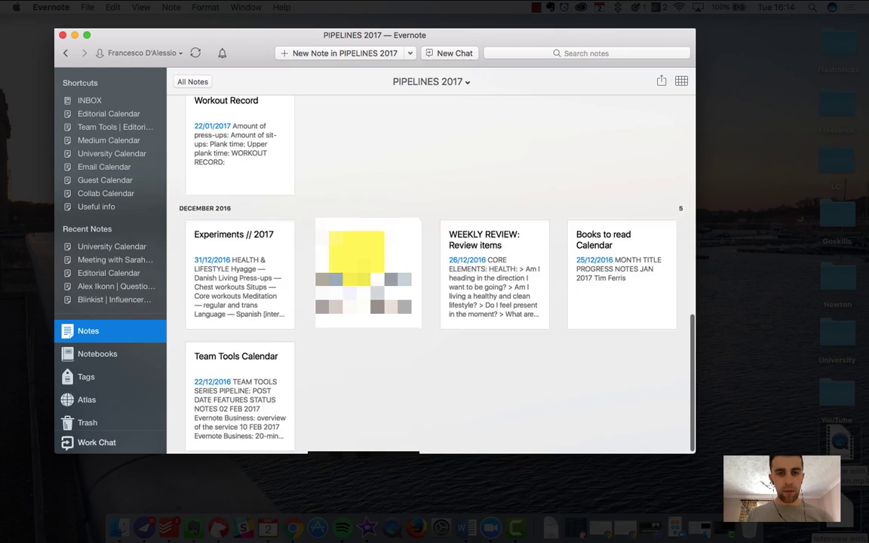
{"action": "scroll", "coordinate": [356, 251], "scroll_direction": "up", "scroll_amount": 10}
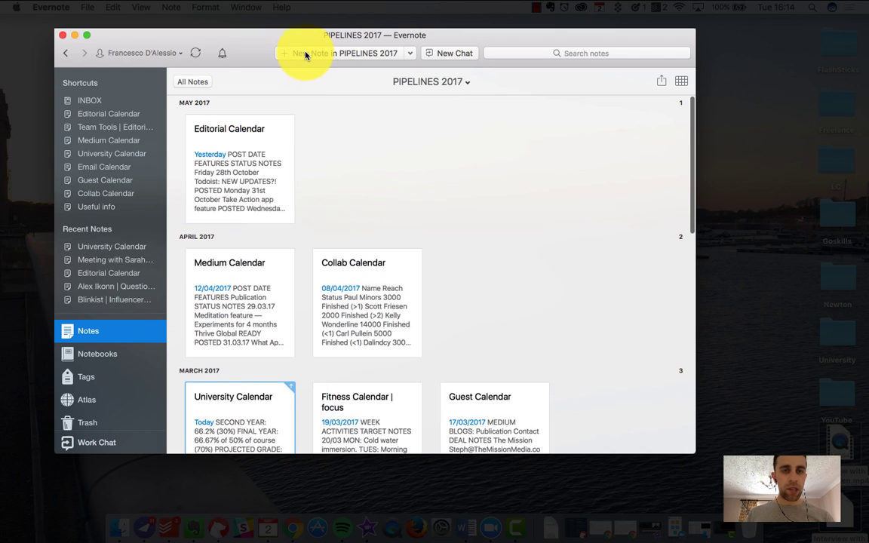
Create a new note in PIPELINES 2017 and insert an empty 4-column, 2-row table
{"action": "left_click", "coordinate": [306, 55]}
{"action": "left_click", "coordinate": [258, 147]}
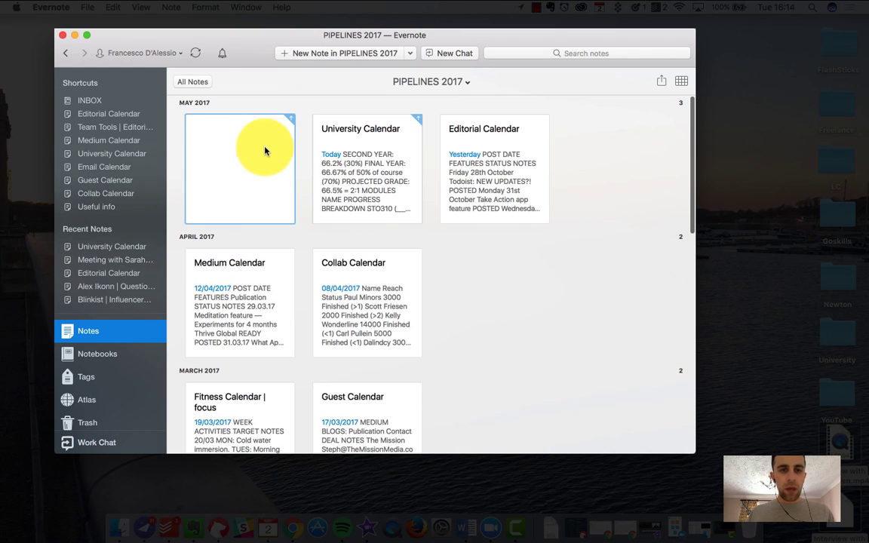
{"action": "double_click", "coordinate": [261, 159]}
{"action": "left_click", "coordinate": [330, 144]}
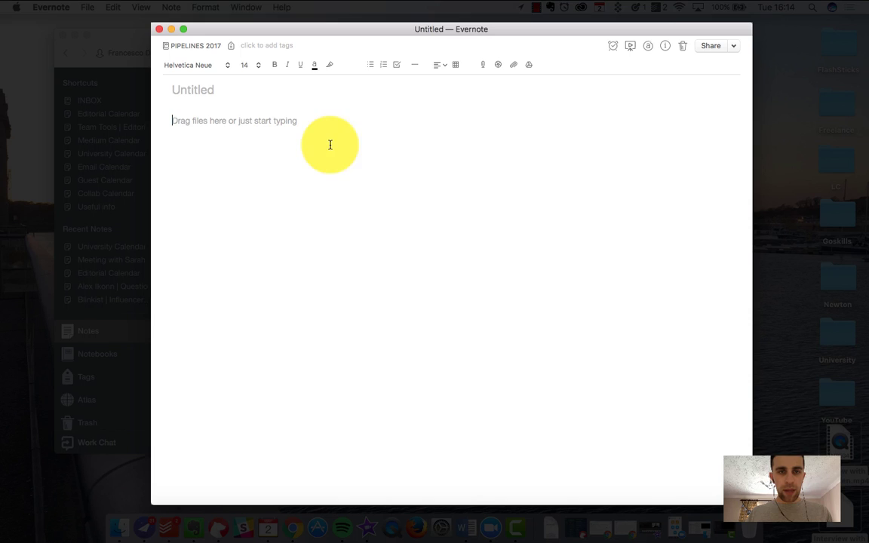
{"action": "left_click", "coordinate": [457, 65]}
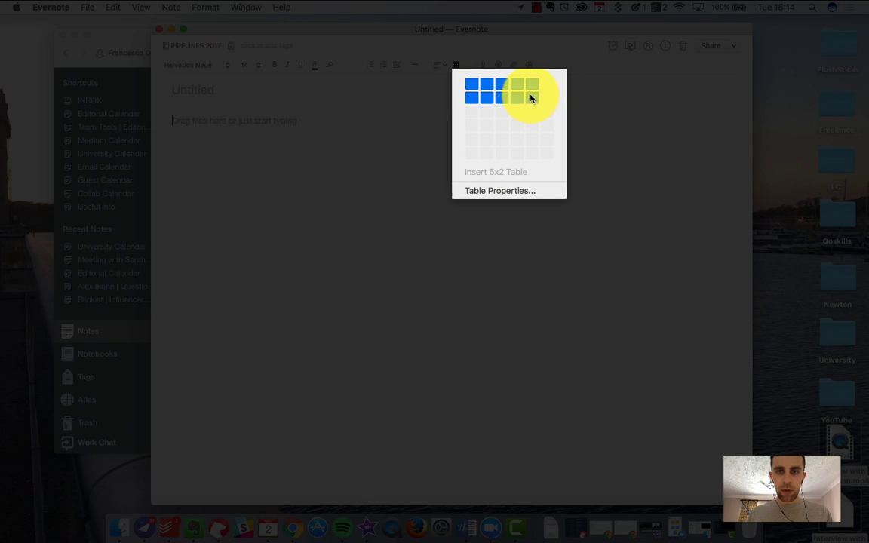
{"action": "left_click", "coordinate": [514, 98]}
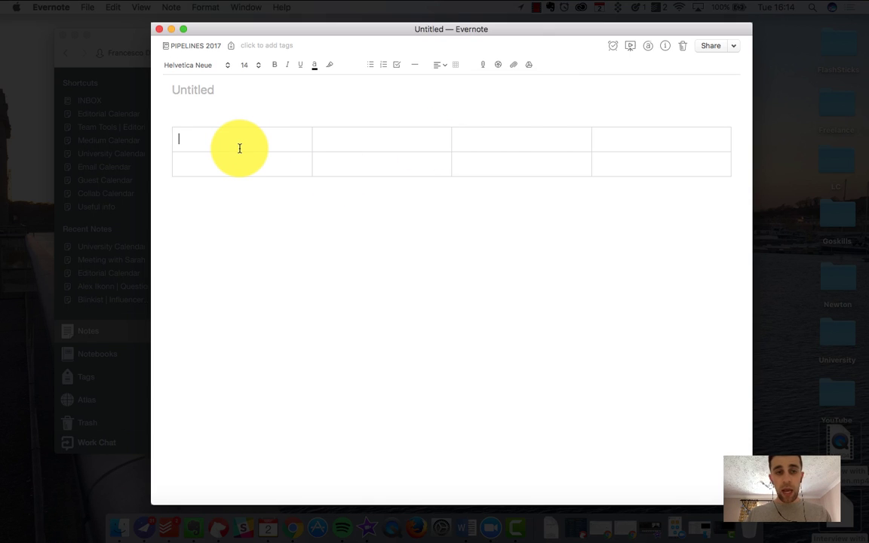
Fill the table's header cells with DATE, EVENT, STATUS and NOTES
{"action": "left_click", "coordinate": [239, 147]}
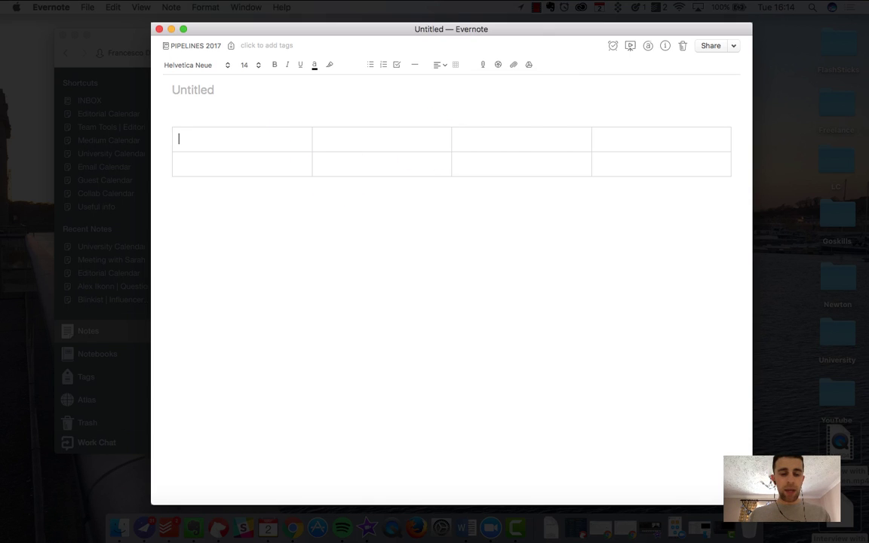
{"action": "left_click", "coordinate": [318, 138]}
{"action": "type", "text": "TITLE"}
{"action": "left_click", "coordinate": [495, 138]}
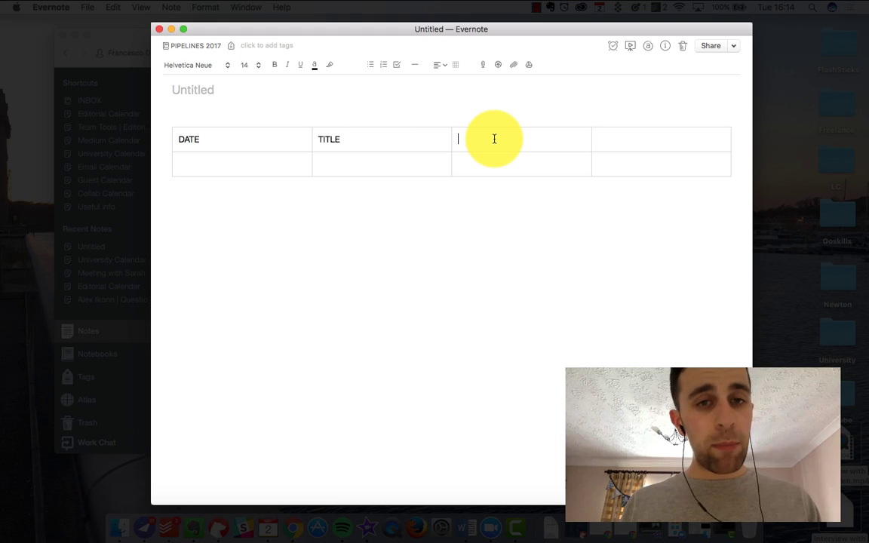
{"action": "type", "text": "EVENT"}
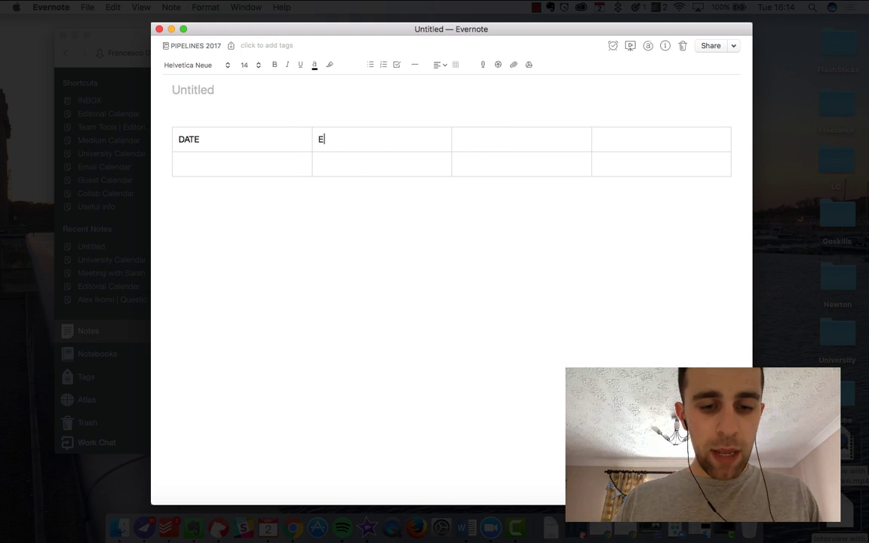
{"action": "left_click", "coordinate": [514, 132]}
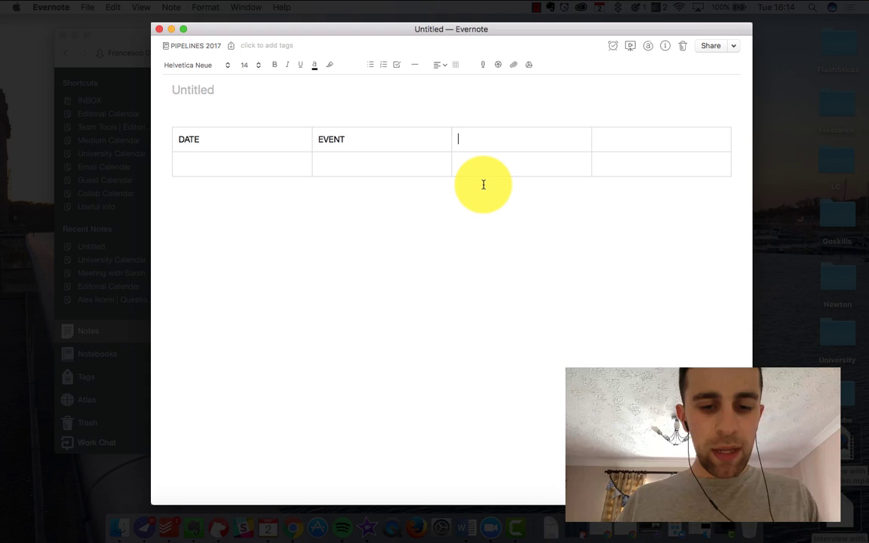
{"action": "type", "text": "NOTES"}
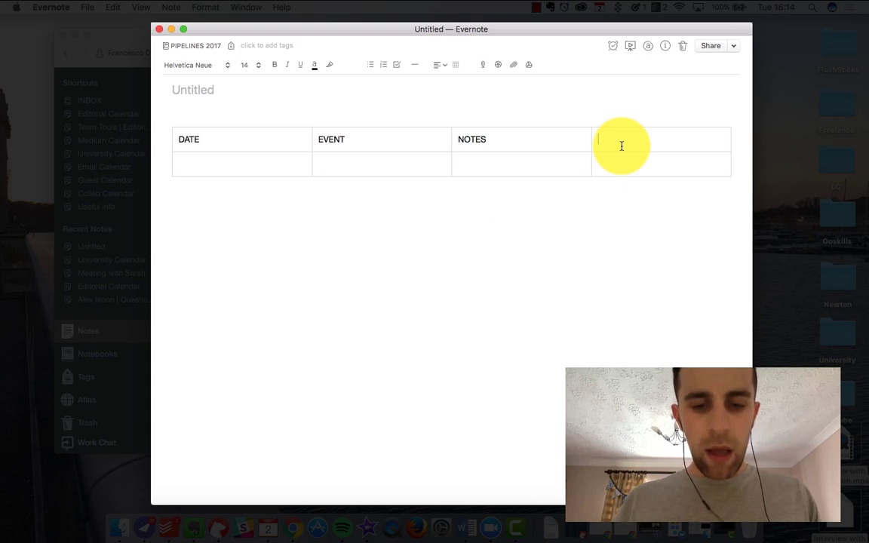
{"action": "double_click", "coordinate": [472, 140]}
{"action": "type", "text": "STA"}
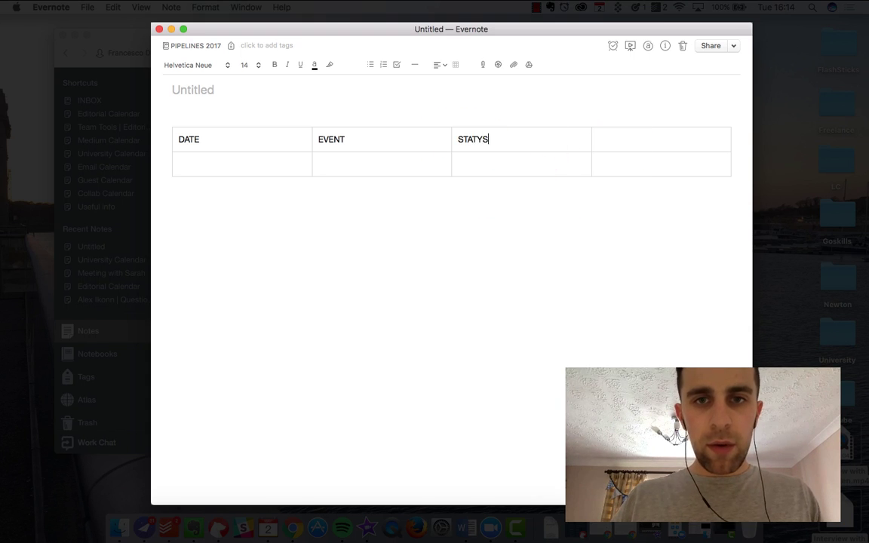
{"action": "type", "text": "TUS"}
{"action": "left_click", "coordinate": [577, 138]}
{"action": "type", "text": "NOTES"}
Title the note 'Events coming up' and make the header row bold
{"action": "left_click", "coordinate": [193, 90]}
{"action": "type", "text": "Events coming up"}
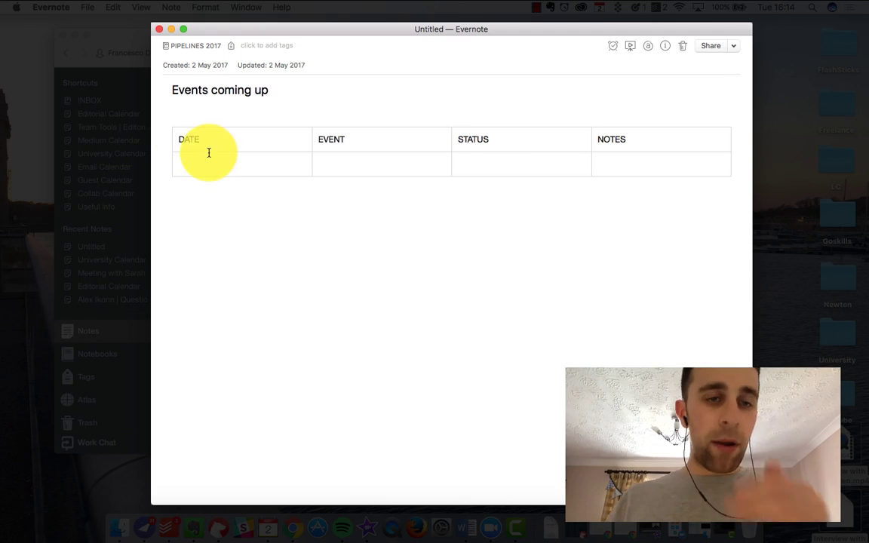
{"action": "left_click_drag", "start_coordinate": [178, 140], "coordinate": [607, 139]}
{"action": "key", "text": "super+b"}
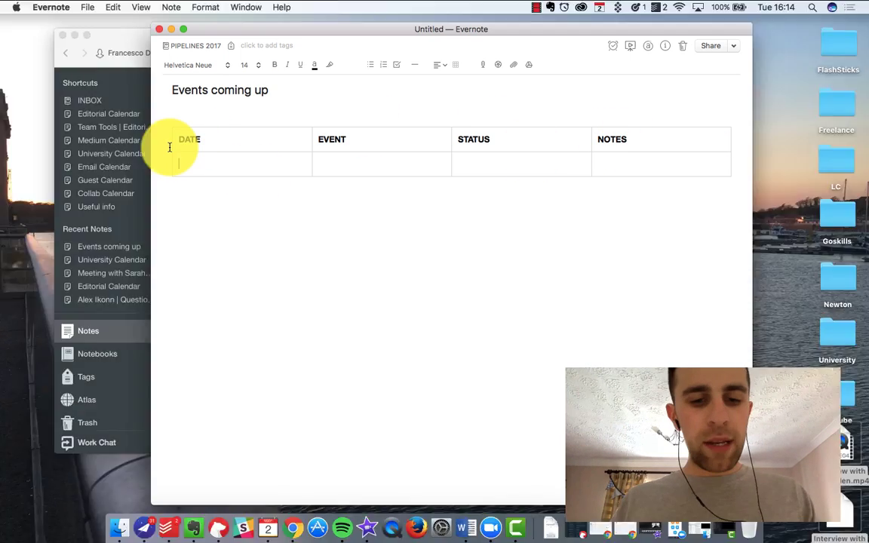
Fill the first row with the May 2nd wedding entry and add a blank row
{"action": "left_click", "coordinate": [181, 164]}
{"action": "type", "text": "May 2nd"}
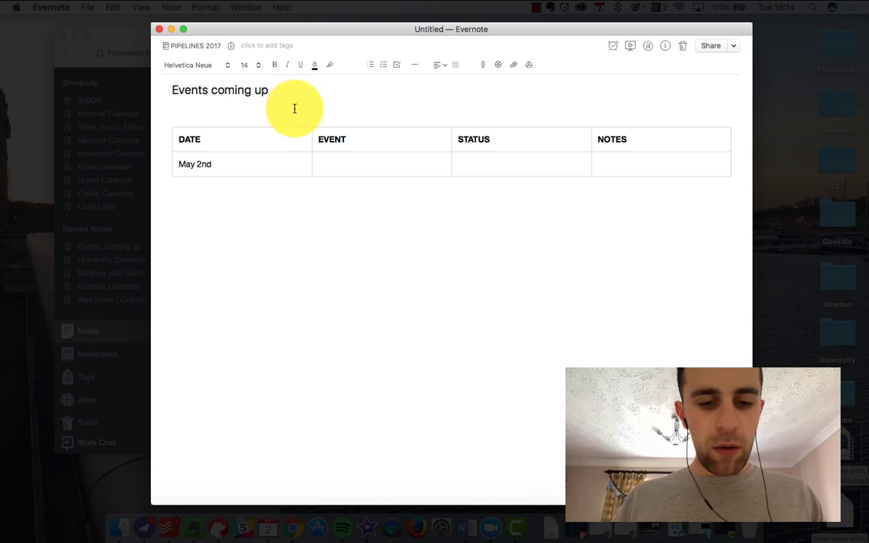
{"action": "type", "text": "Wedding with Bob and Sarah"}
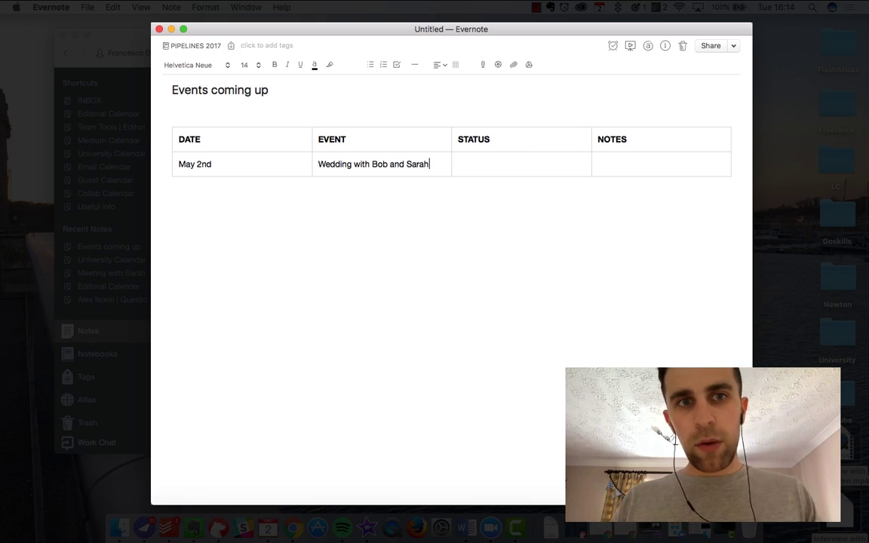
{"action": "left_click", "coordinate": [469, 162]}
{"action": "type", "text": "RE"}
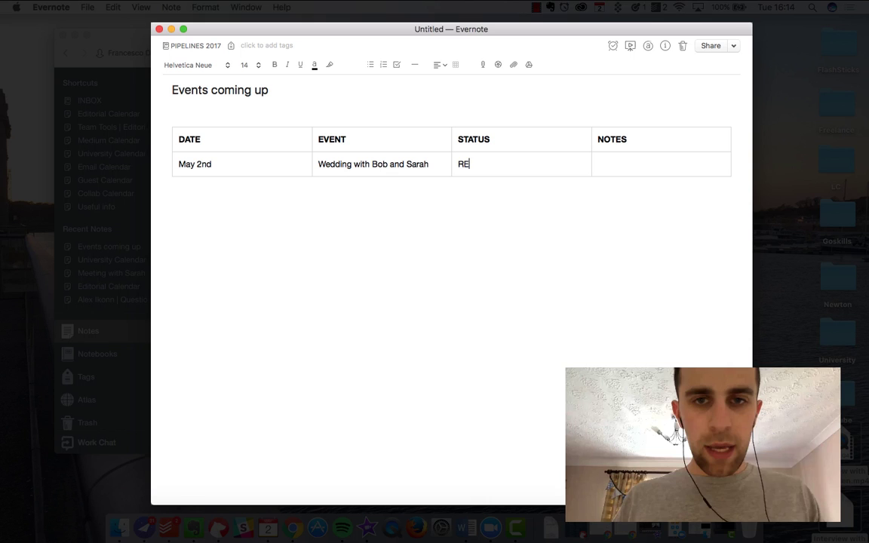
{"action": "type", "text": "EE"}
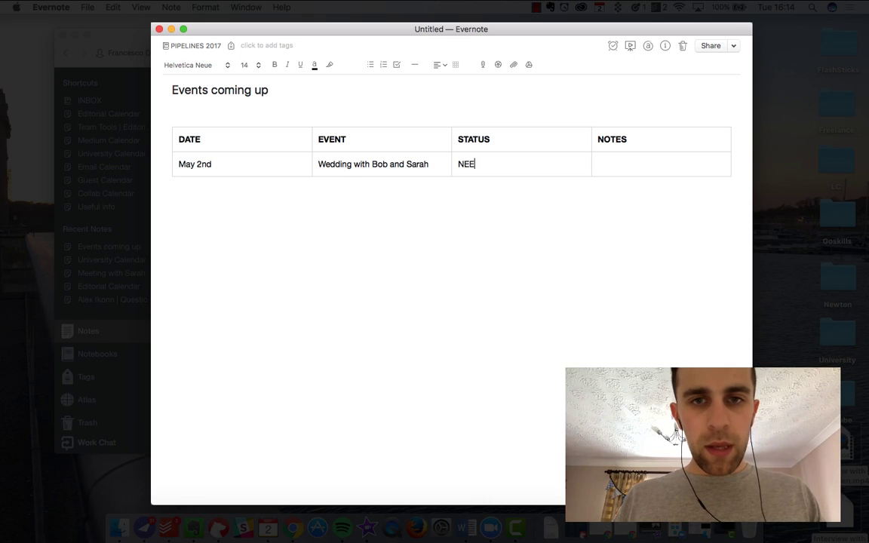
{"action": "type", "text": "D TO PREPARE"}
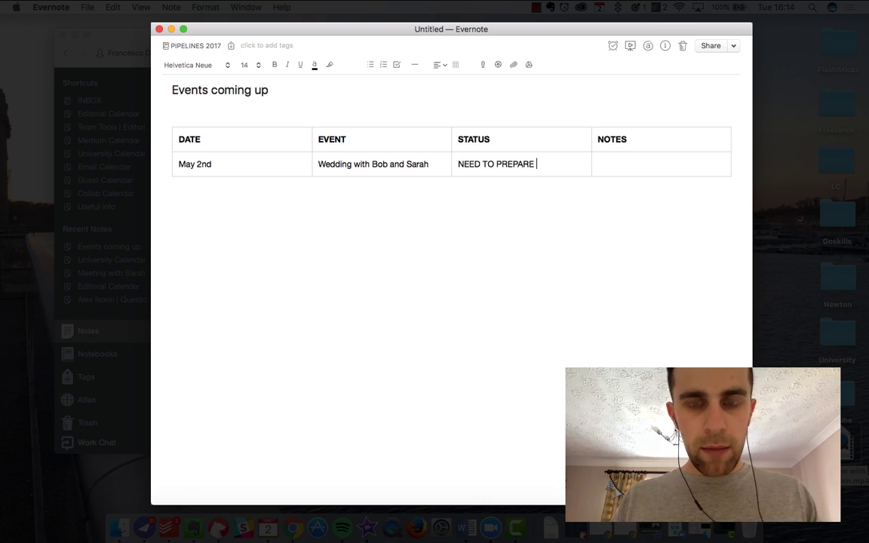
{"action": "type", "text": " MEALS"}
{"action": "left_click", "coordinate": [642, 160]}
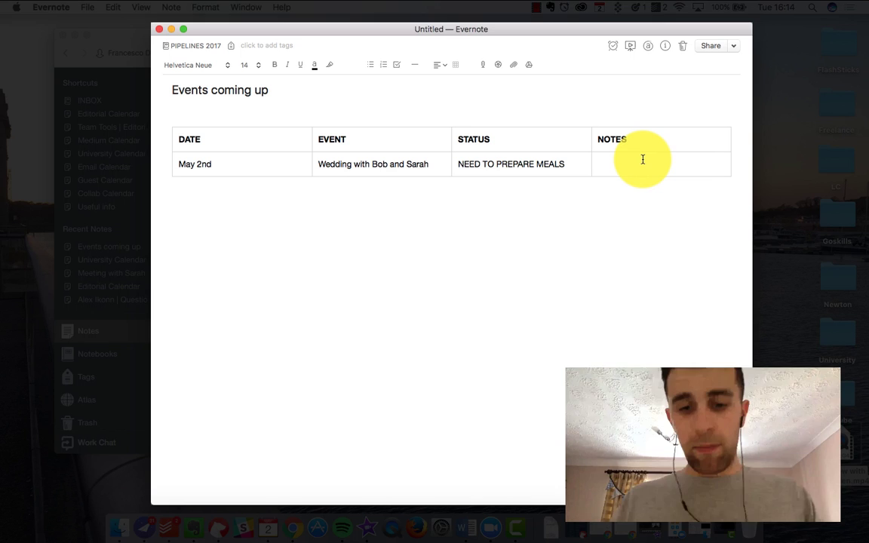
{"action": "type", "text": "Pie & Chips"}
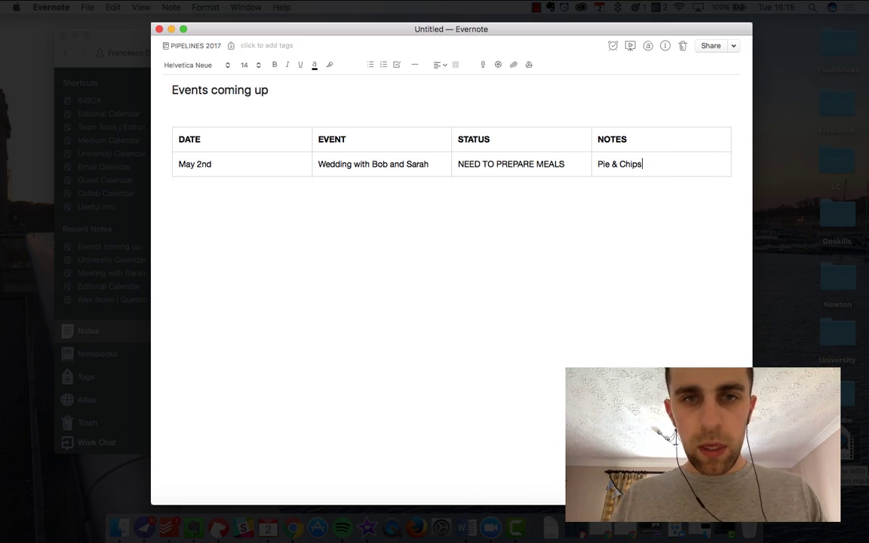
{"action": "key", "text": "Tab"}
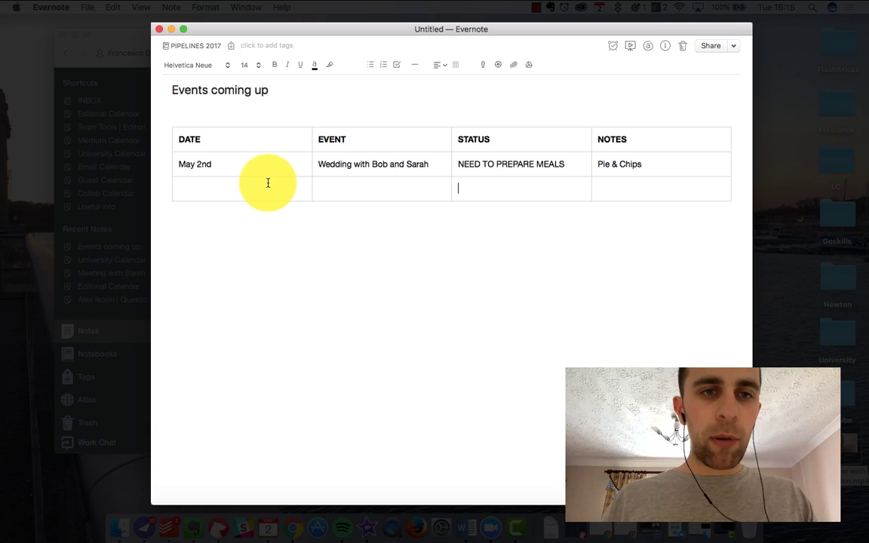
Add a bold POTENTIAL heading on a new line below the table
{"action": "left_click", "coordinate": [261, 287]}
{"action": "key", "text": "Return"}
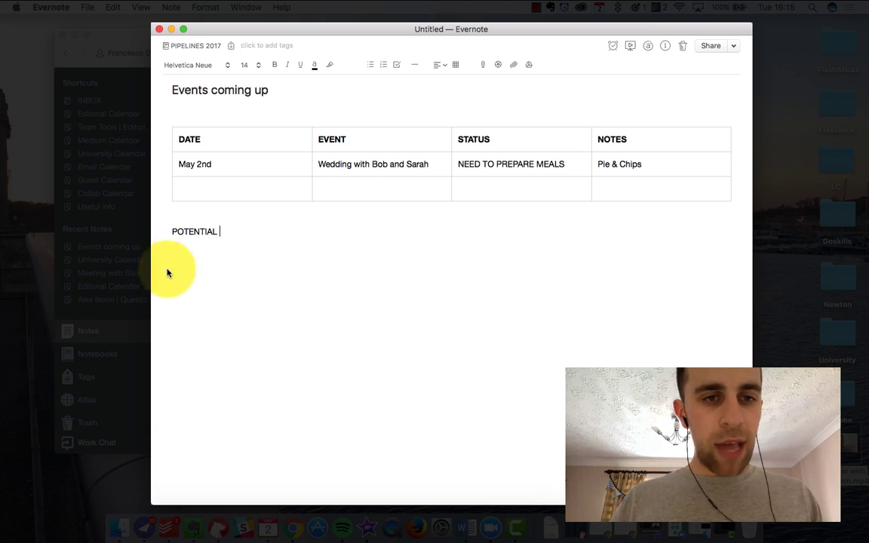
{"action": "left_click_drag", "start_coordinate": [173, 231], "coordinate": [217, 233]}
{"action": "key", "text": "super+b"}
Add a bulleted June 20th entry under POTENTIAL and close the note
{"action": "key", "text": "Return"}
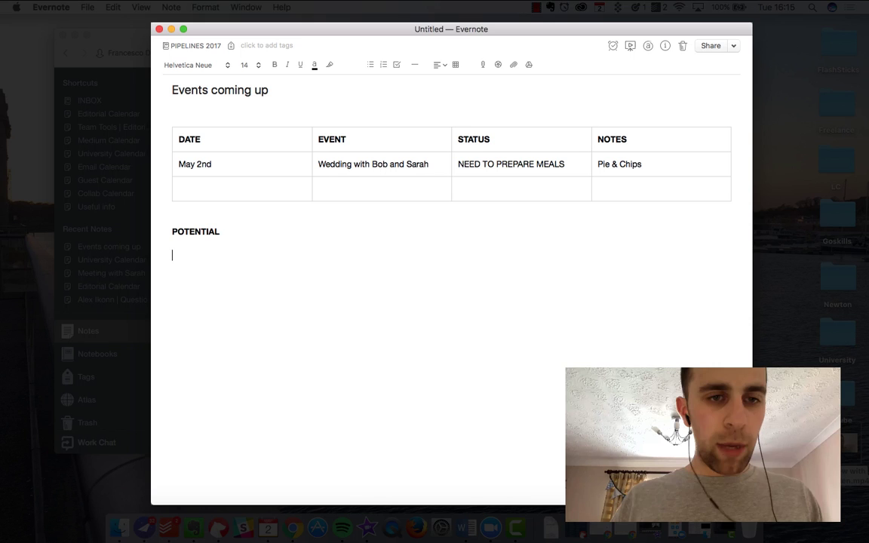
{"action": "left_click", "coordinate": [370, 64]}
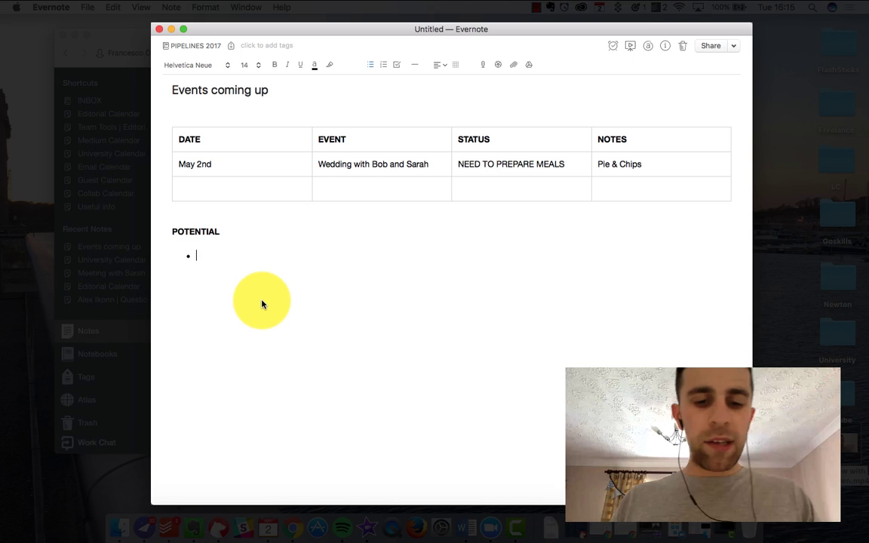
{"action": "type", "text": "Sally & Giles — June 20th"}
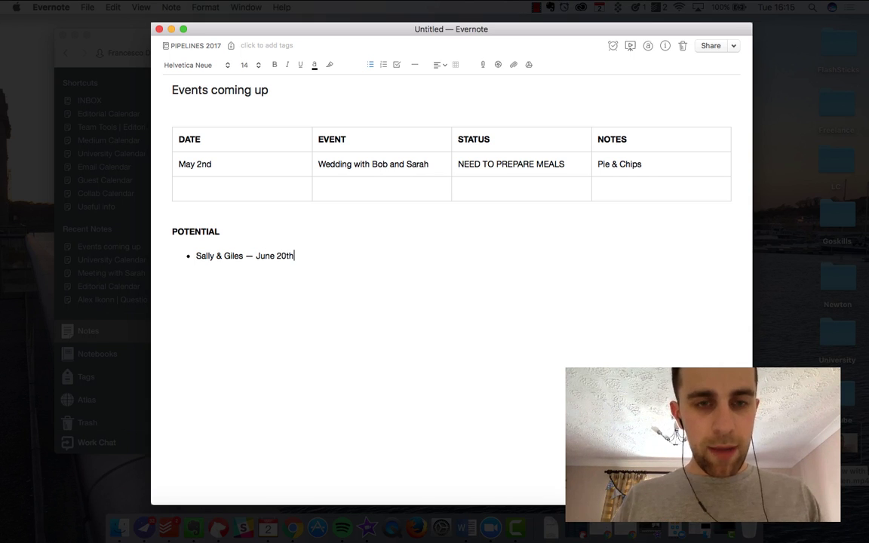
{"action": "left_click", "coordinate": [160, 30]}
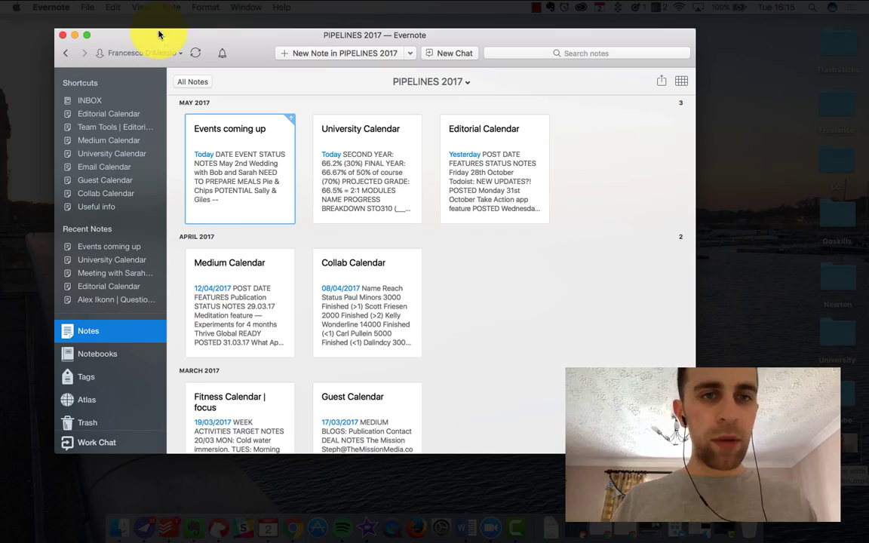
{"action": "left_click", "coordinate": [468, 170]}
{"action": "double_click", "coordinate": [527, 201]}
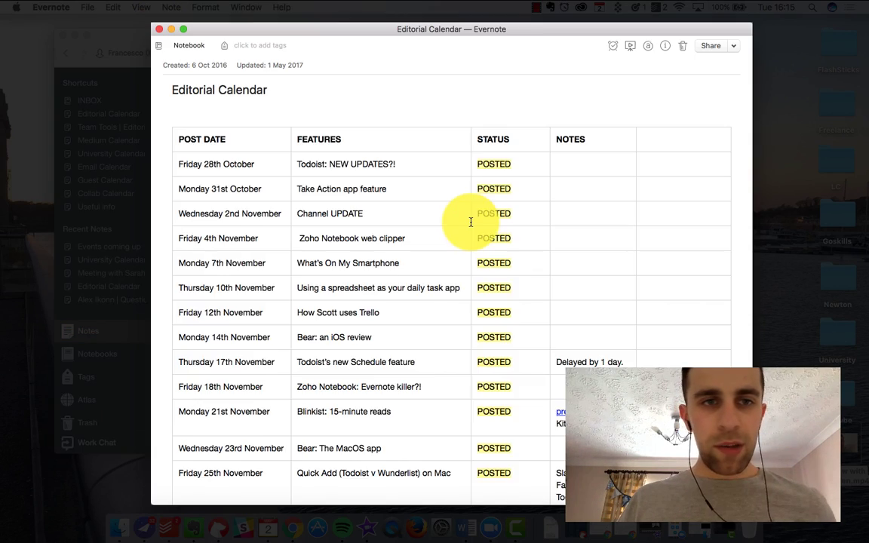
{"action": "scroll", "coordinate": [470, 221], "scroll_direction": "down", "scroll_amount": 20}
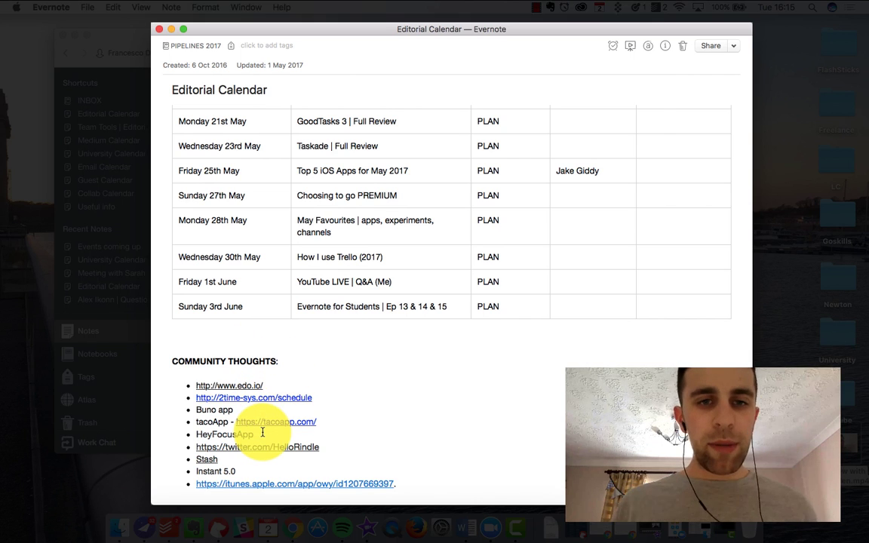
{"action": "left_click", "coordinate": [161, 30]}
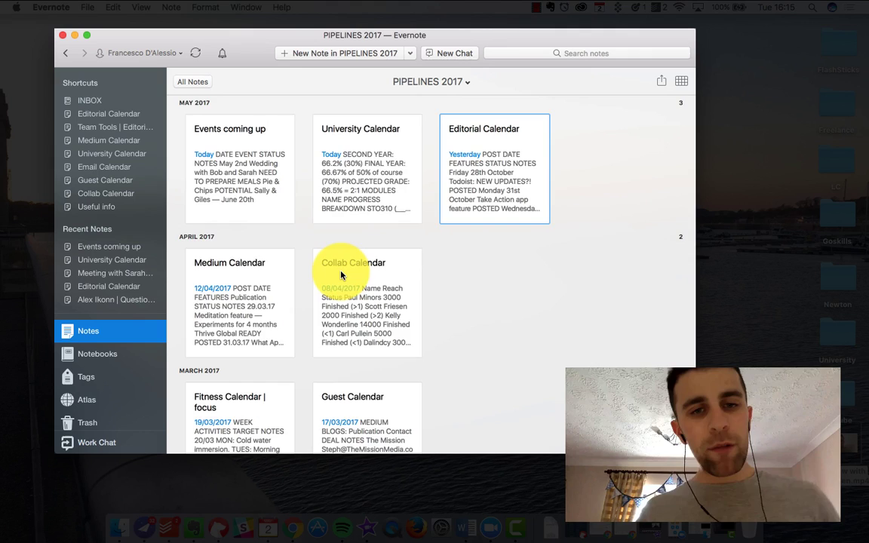
{"action": "scroll", "coordinate": [341, 276], "scroll_direction": "down", "scroll_amount": 5}
{"action": "scroll", "coordinate": [341, 273], "scroll_direction": "up", "scroll_amount": 6}
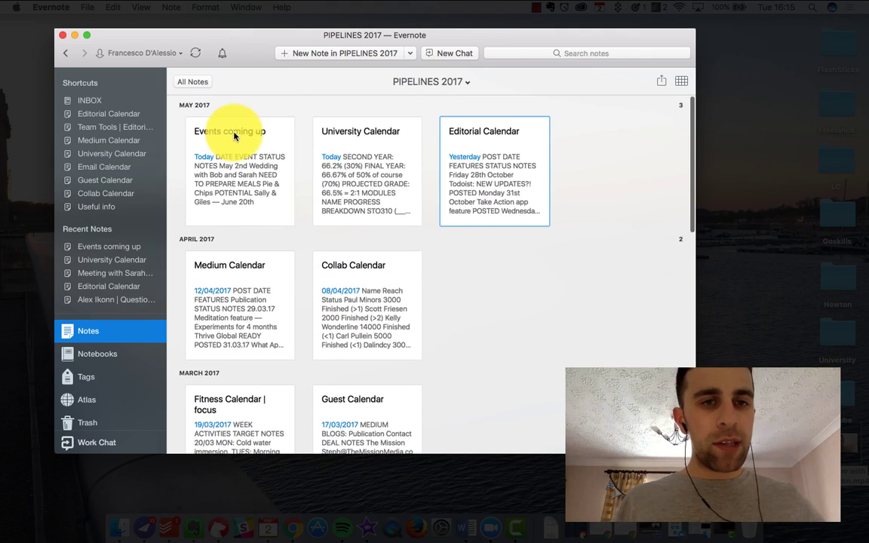
Open the University Calendar note and present it full screen, scrolling through it
{"action": "double_click", "coordinate": [330, 132]}
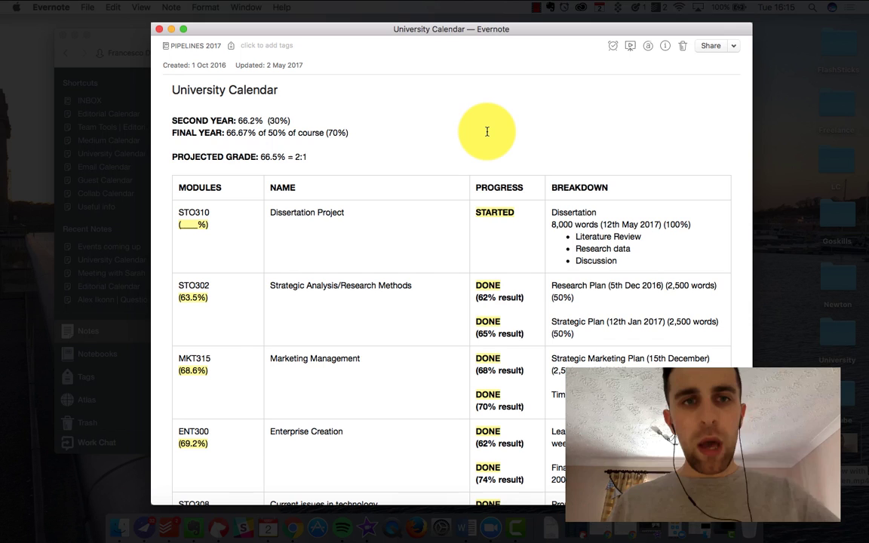
{"action": "left_click", "coordinate": [629, 48]}
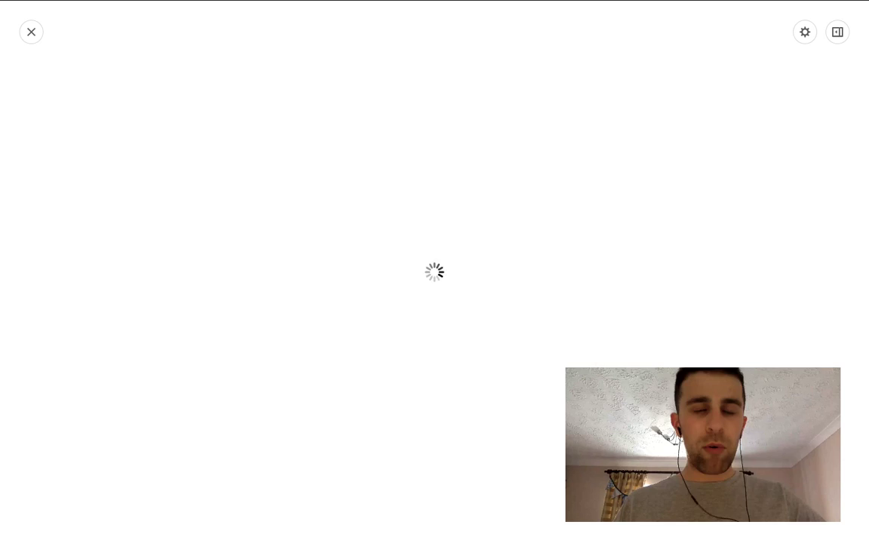
{"action": "scroll", "coordinate": [367, 342], "scroll_direction": "down", "scroll_amount": 3}
{"action": "left_click", "coordinate": [432, 379]}
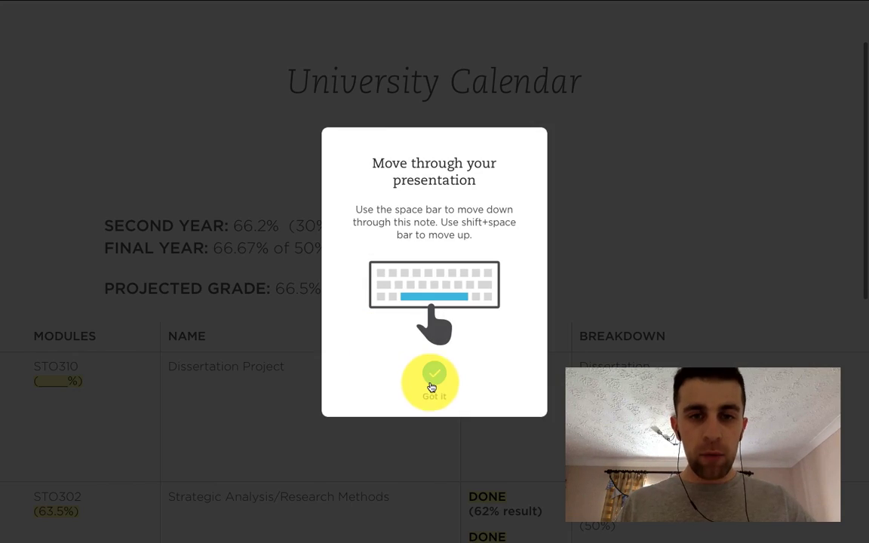
{"action": "scroll", "coordinate": [378, 366], "scroll_direction": "down", "scroll_amount": 5}
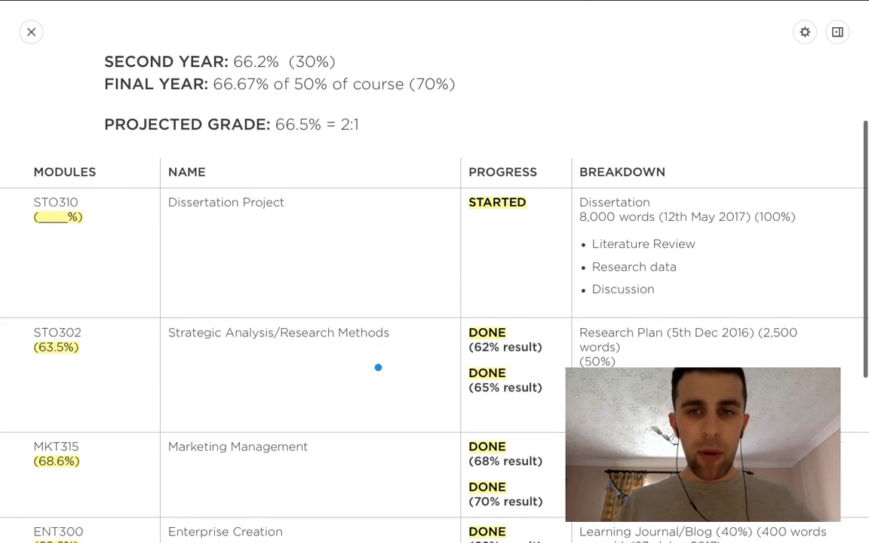
{"action": "scroll", "coordinate": [378, 366], "scroll_direction": "down", "scroll_amount": 2}
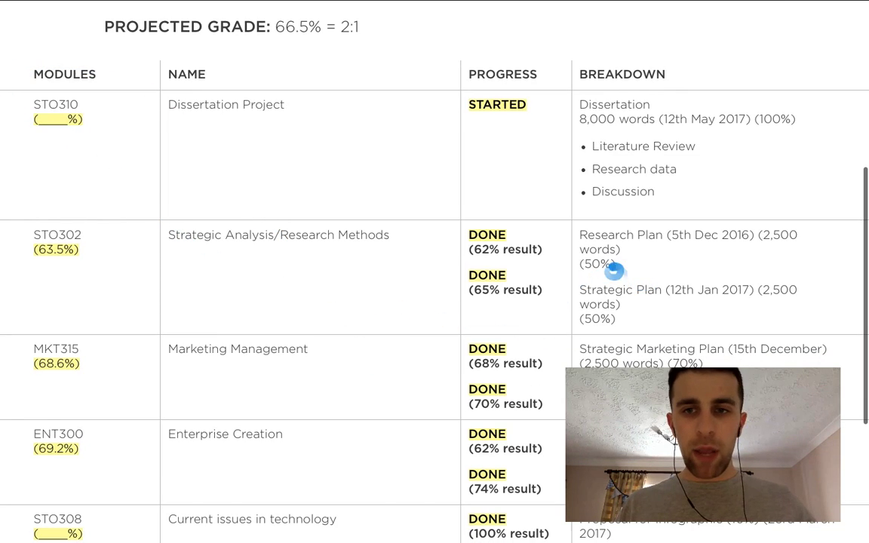
{"action": "scroll", "coordinate": [452, 337], "scroll_direction": "down", "scroll_amount": 4}
{"action": "scroll", "coordinate": [452, 337], "scroll_direction": "up", "scroll_amount": 9}
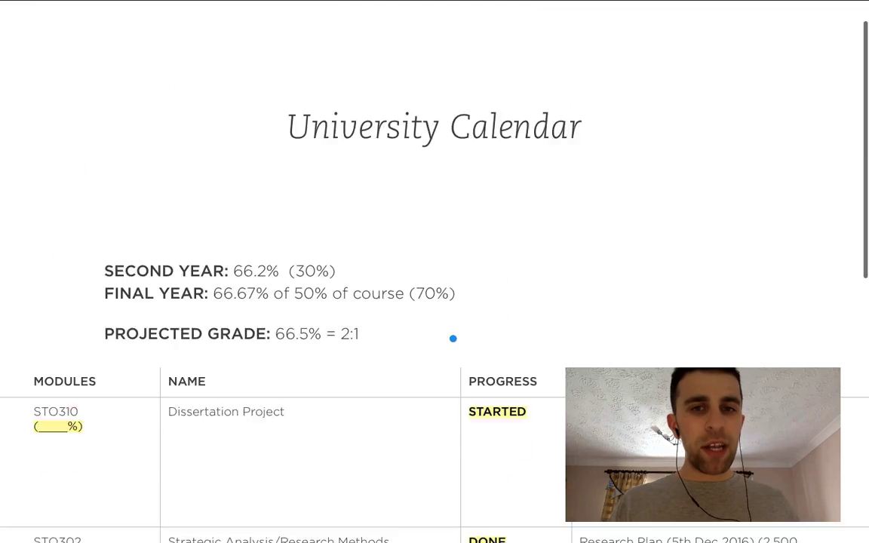
Exit the presentation and copy the note's public link from the Share menu
{"action": "left_click", "coordinate": [28, 32]}
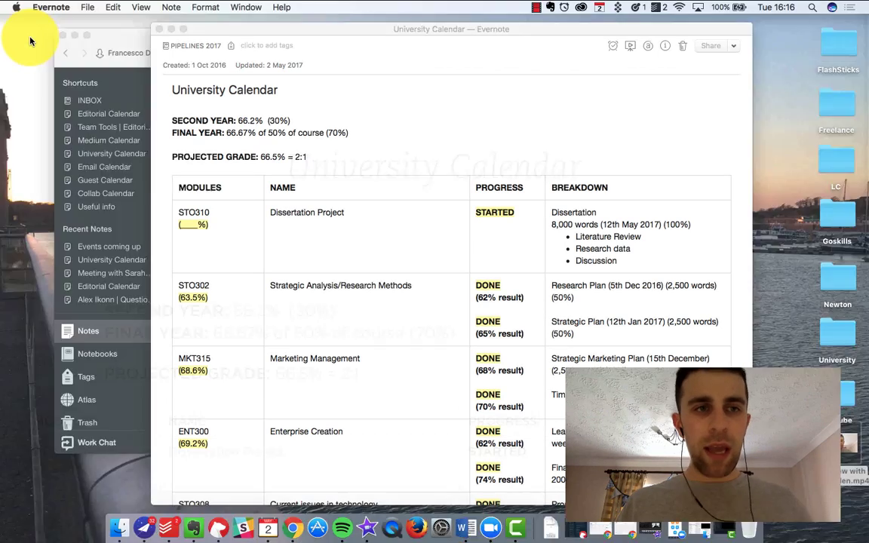
{"action": "left_click", "coordinate": [733, 46]}
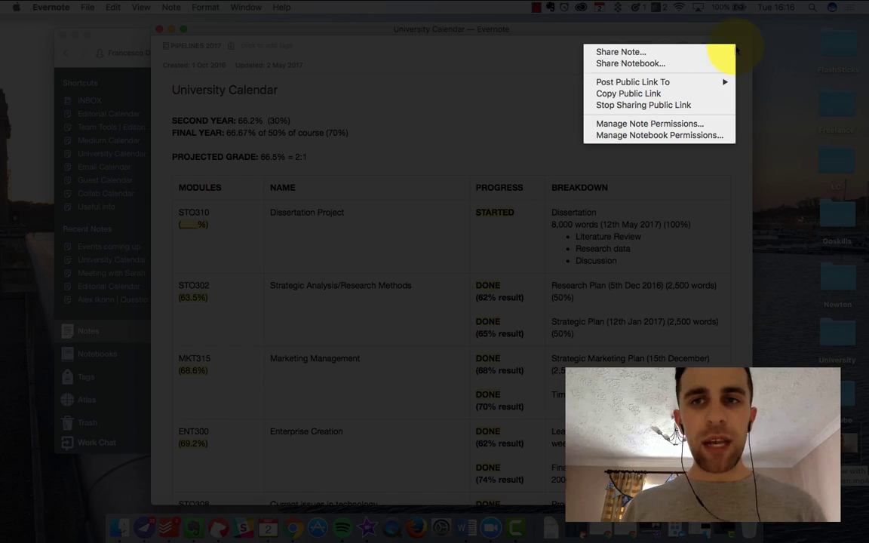
{"action": "left_click", "coordinate": [658, 96]}
{"action": "left_click", "coordinate": [159, 30]}
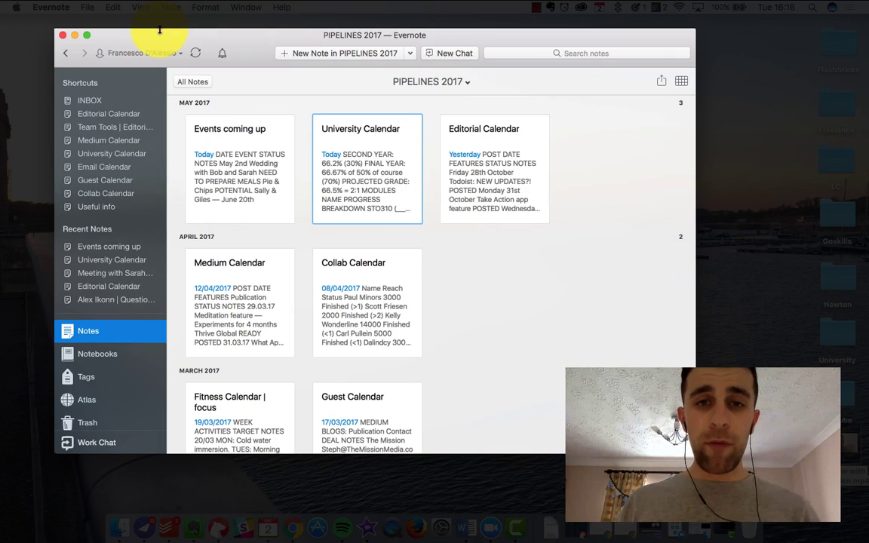
{"action": "scroll", "coordinate": [387, 242], "scroll_direction": "down", "scroll_amount": 4}
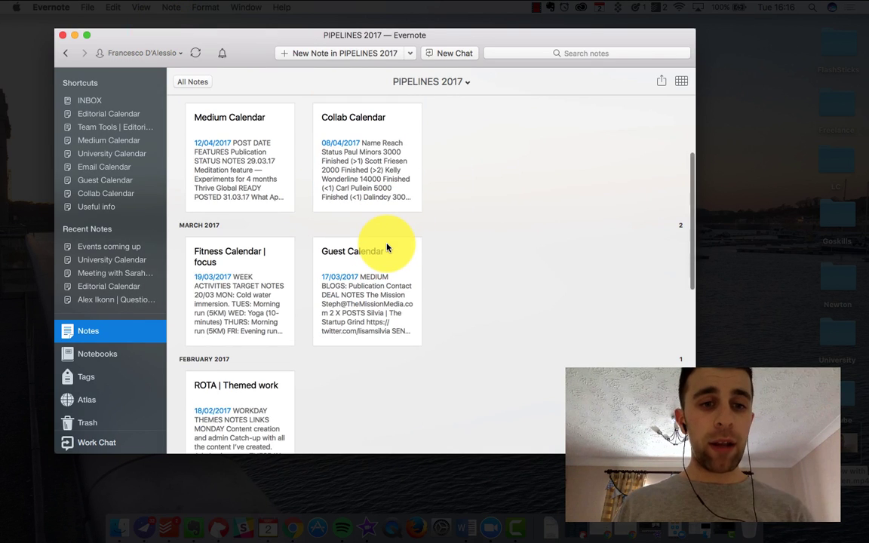
{"action": "scroll", "coordinate": [387, 248], "scroll_direction": "down", "scroll_amount": 10}
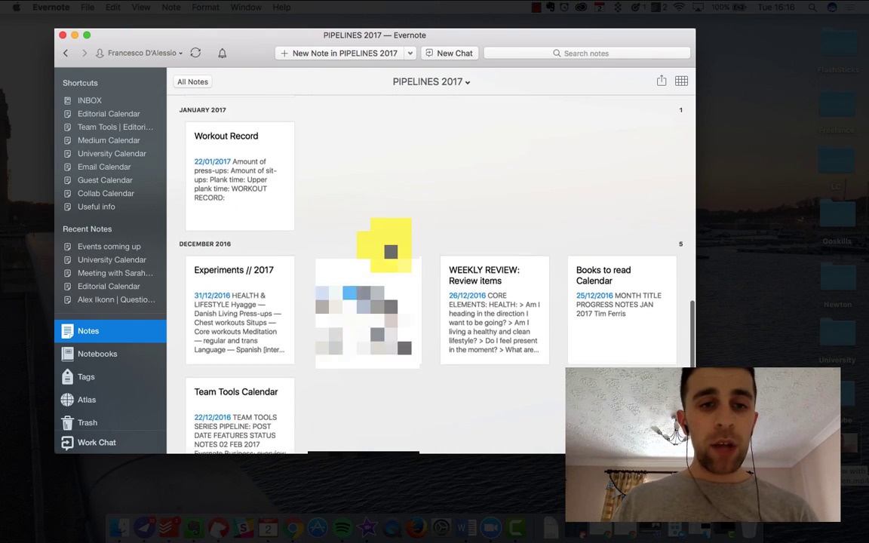
{"action": "scroll", "coordinate": [386, 242], "scroll_direction": "down", "scroll_amount": 2}
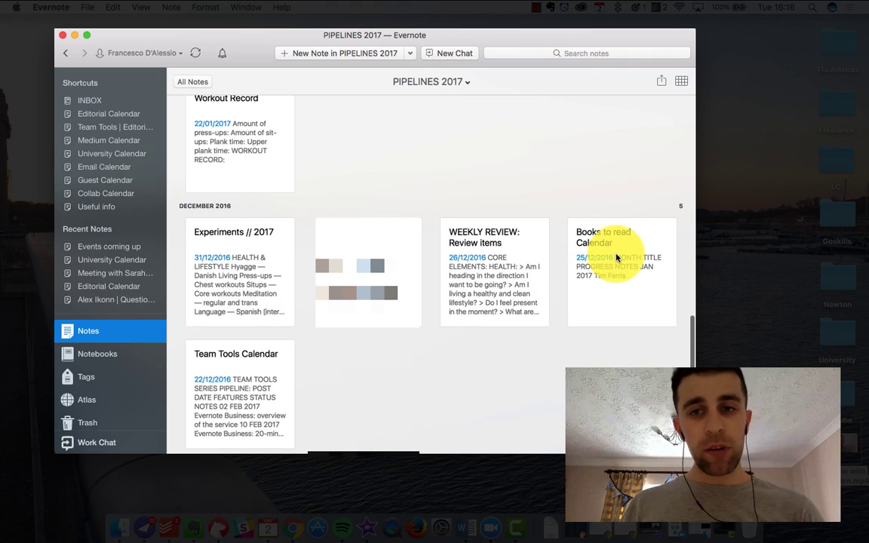
{"action": "left_click", "coordinate": [616, 258]}
{"action": "double_click", "coordinate": [616, 258]}
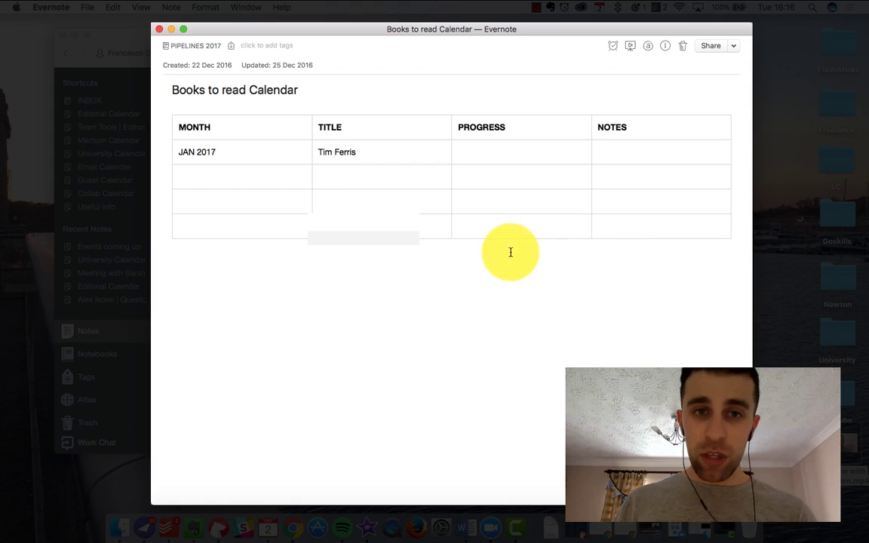
{"action": "left_click", "coordinate": [160, 28]}
{"action": "double_click", "coordinate": [463, 256]}
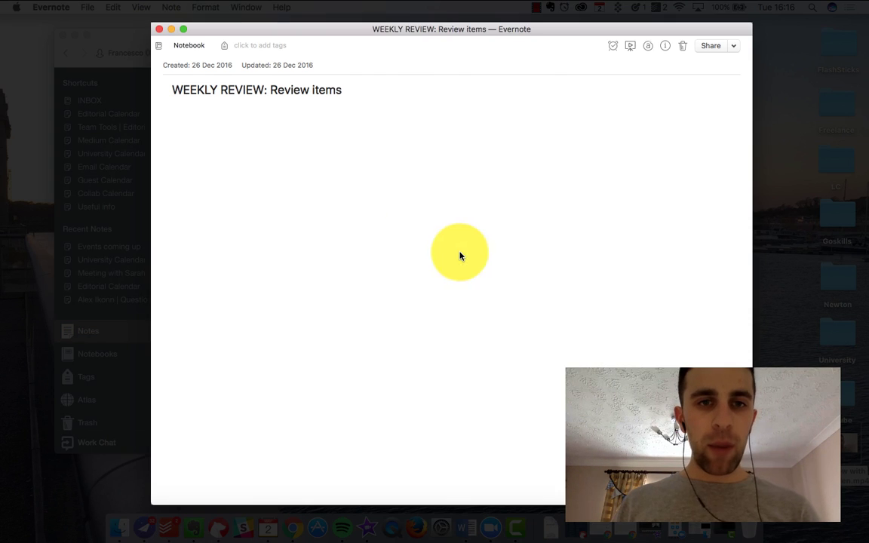
{"action": "scroll", "coordinate": [262, 185], "scroll_direction": "down", "scroll_amount": 3}
{"action": "scroll", "coordinate": [217, 200], "scroll_direction": "up", "scroll_amount": 4}
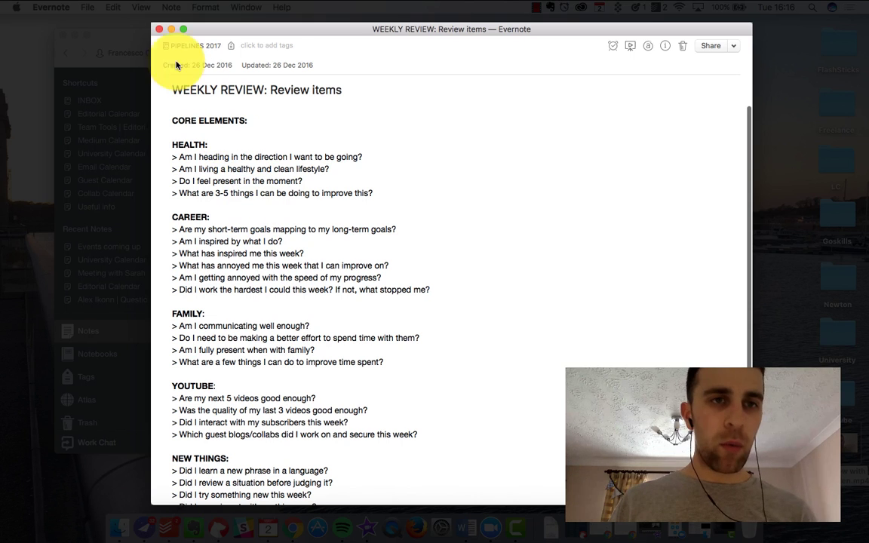
{"action": "left_click", "coordinate": [159, 29]}
{"action": "scroll", "coordinate": [260, 121], "scroll_direction": "up", "scroll_amount": 5}
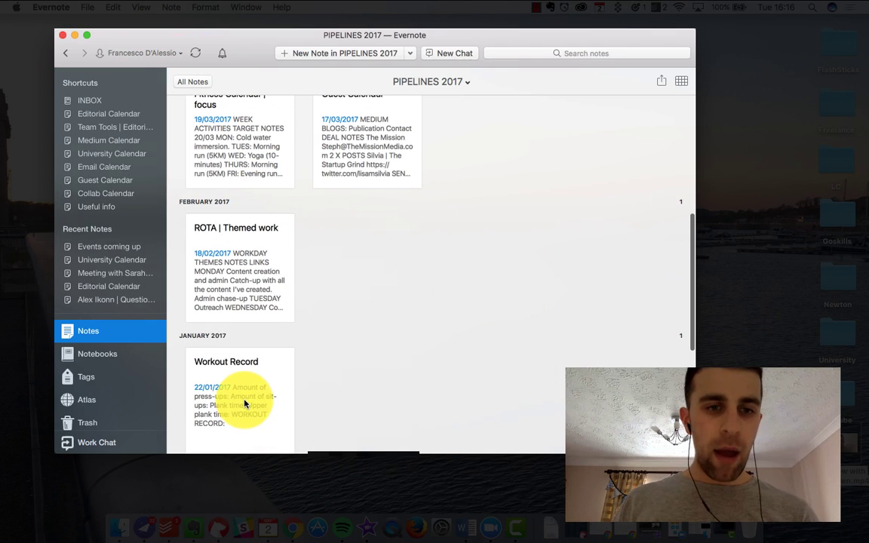
Open Workout Record and insert a one-row, five-column table under the WORKOUT RECORD heading
{"action": "double_click", "coordinate": [240, 406]}
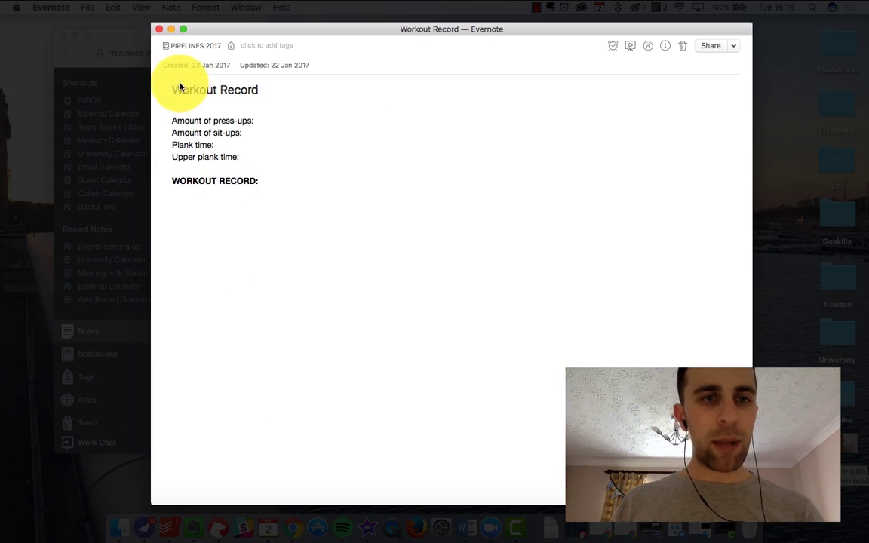
{"action": "left_click", "coordinate": [205, 202]}
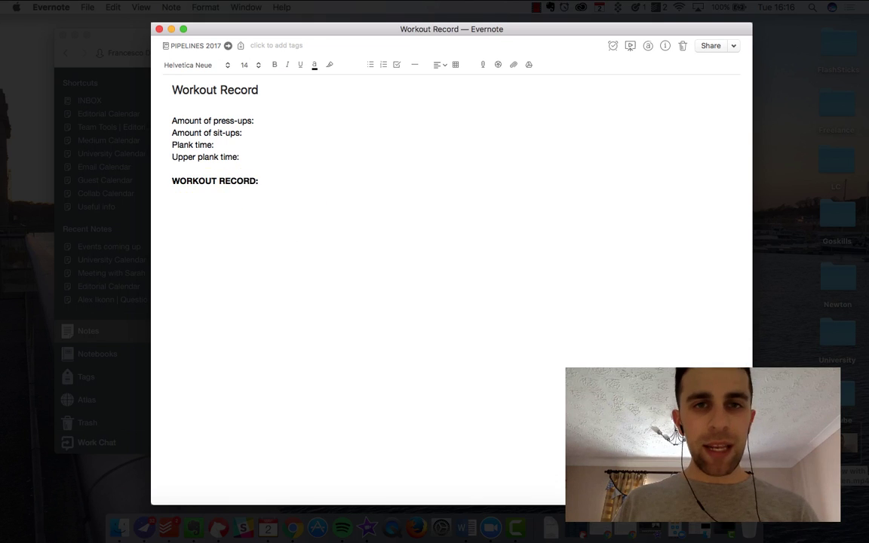
{"action": "key", "text": "Return"}
{"action": "left_click", "coordinate": [458, 67]}
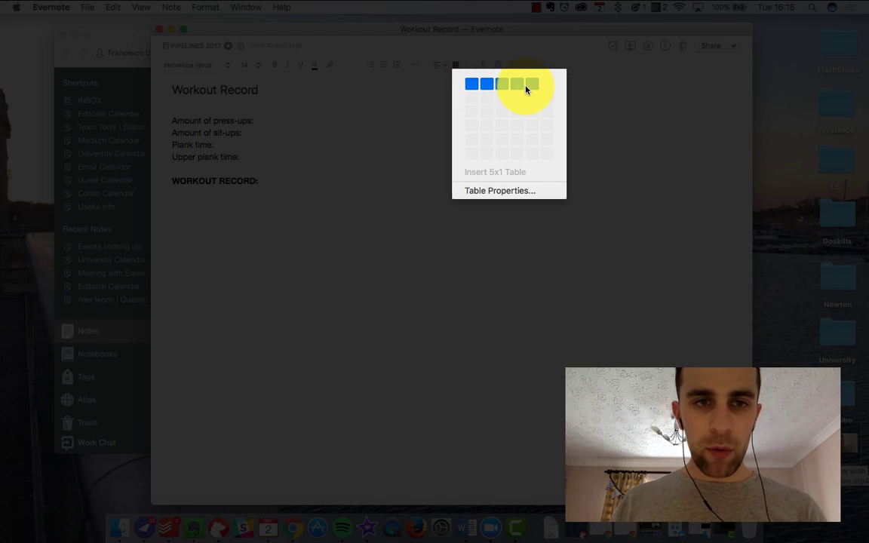
{"action": "left_click", "coordinate": [527, 86]}
{"action": "key", "text": "Up"}
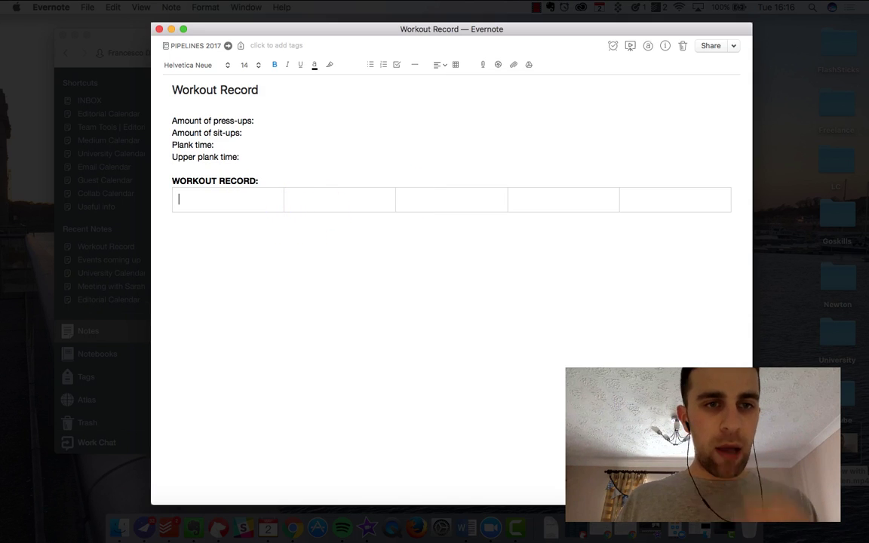
Enter EXERCISE, TALLY and NOTES headers, add an empty row, and bold the DATE–NOTES header row
{"action": "left_click", "coordinate": [337, 197]}
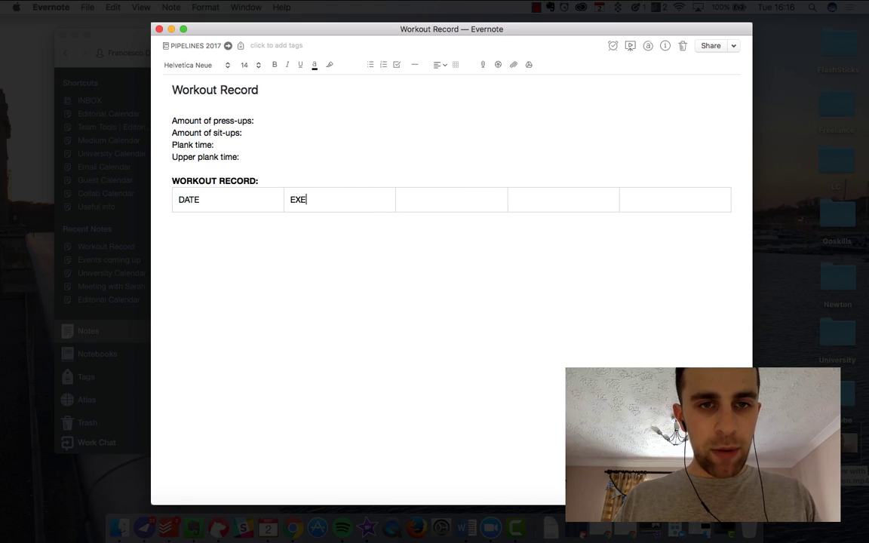
{"action": "type", "text": "EXERCISE"}
{"action": "left_click", "coordinate": [449, 205]}
{"action": "type", "text": "TIM"}
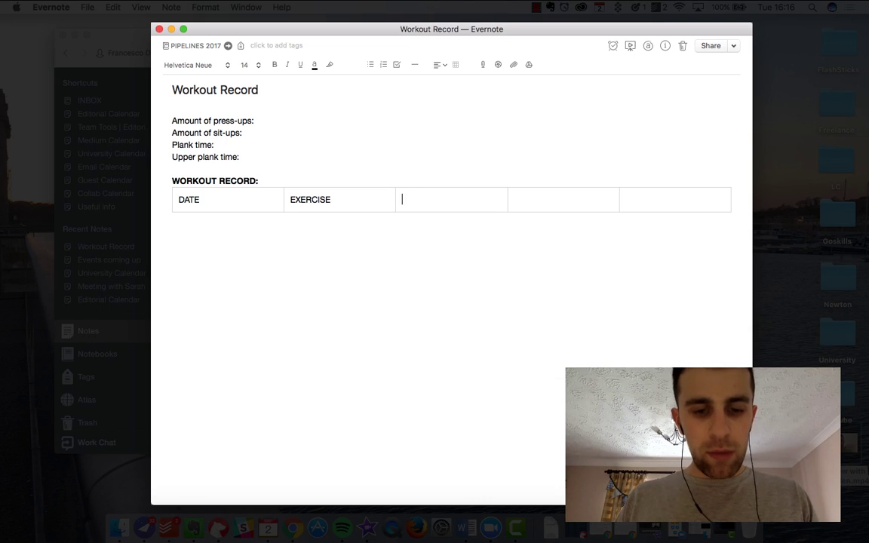
{"action": "type", "text": "LY"}
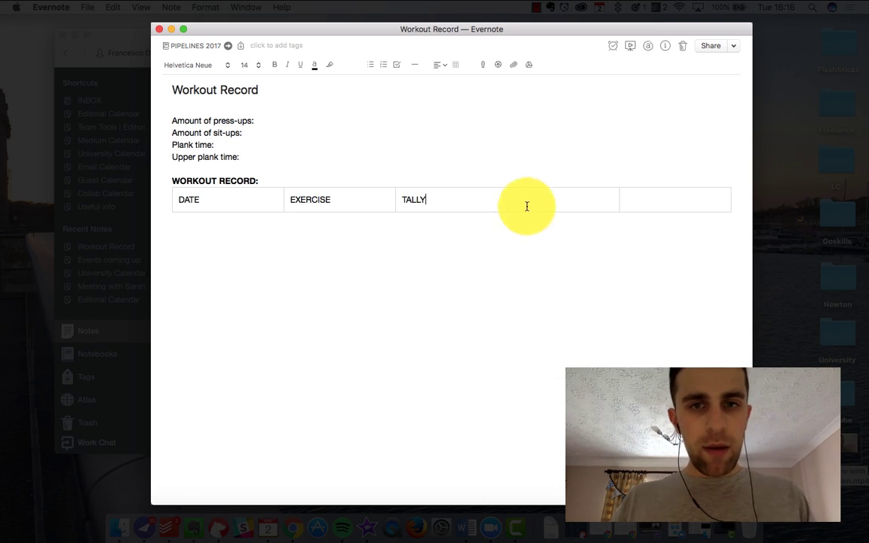
{"action": "left_click", "coordinate": [528, 205]}
{"action": "type", "text": "NOTES"}
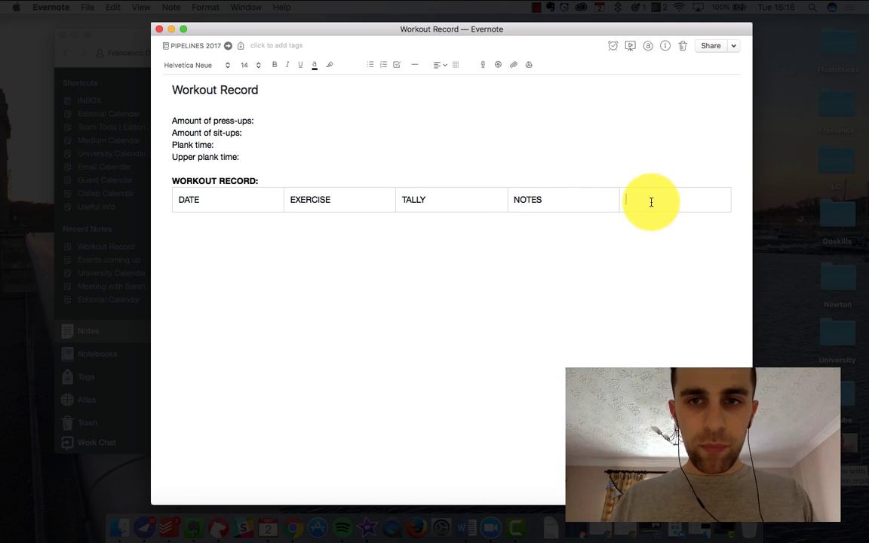
{"action": "key", "text": "Tab"}
{"action": "key", "text": "Tab"}
{"action": "key", "text": "Tab"}
{"action": "left_click_drag", "start_coordinate": [174, 200], "coordinate": [666, 199]}
{"action": "key", "text": "super+b"}
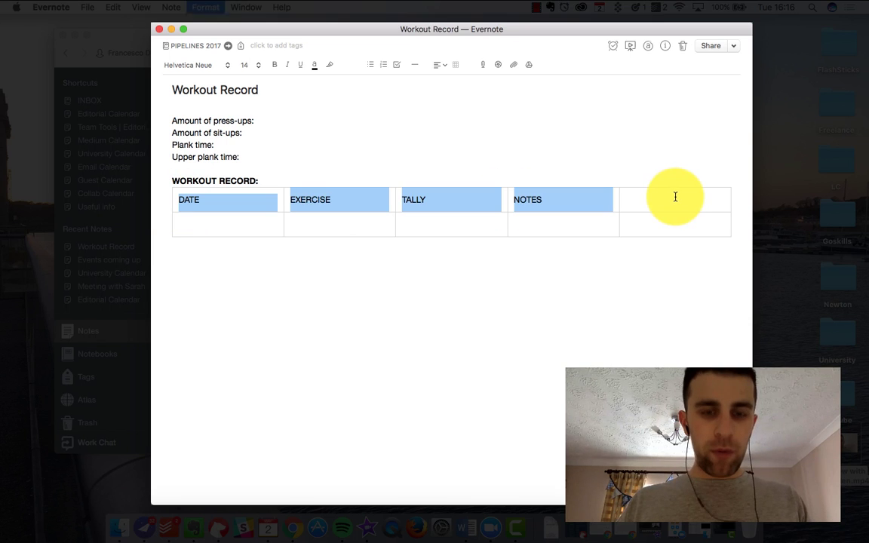
{"action": "left_click", "coordinate": [256, 219]}
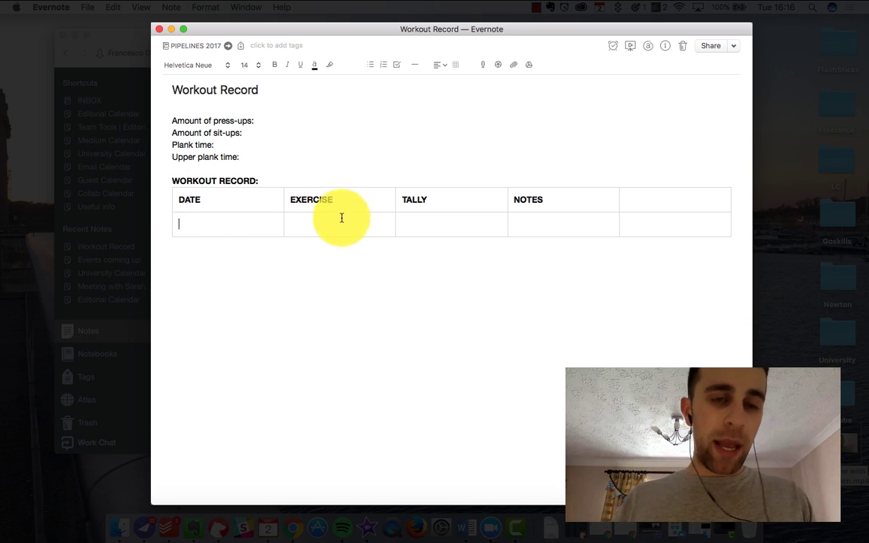
{"action": "left_click", "coordinate": [306, 214]}
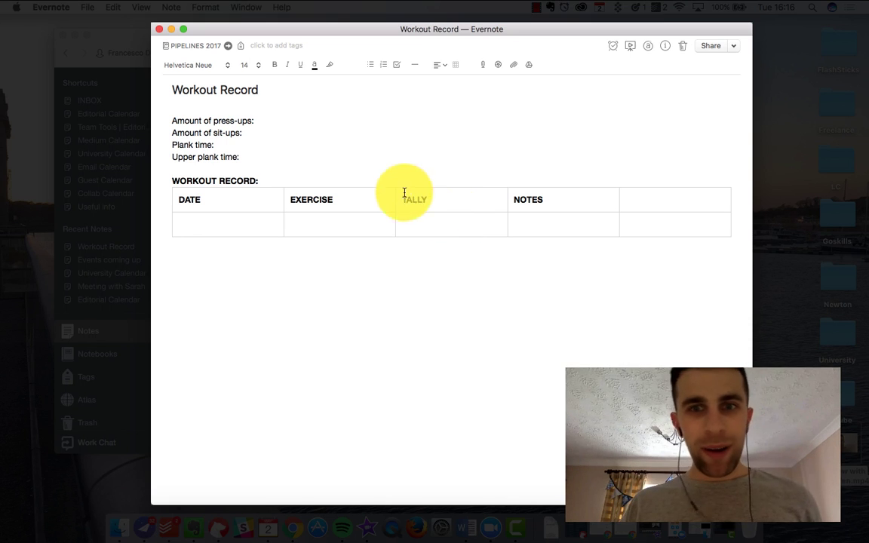
Close Workout Record and use the sidebar shortcuts to reach the Editorial Calendar note
{"action": "left_click", "coordinate": [159, 29]}
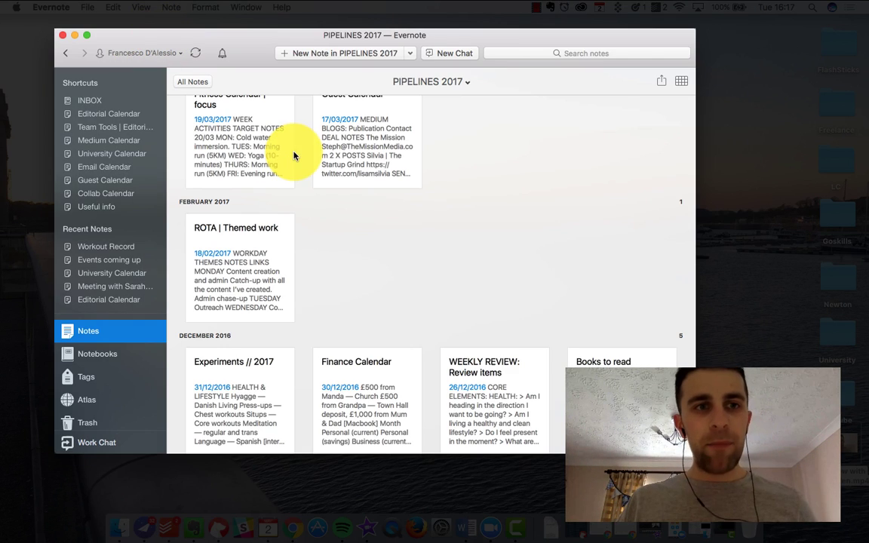
{"action": "left_click", "coordinate": [110, 126]}
{"action": "left_click", "coordinate": [103, 114]}
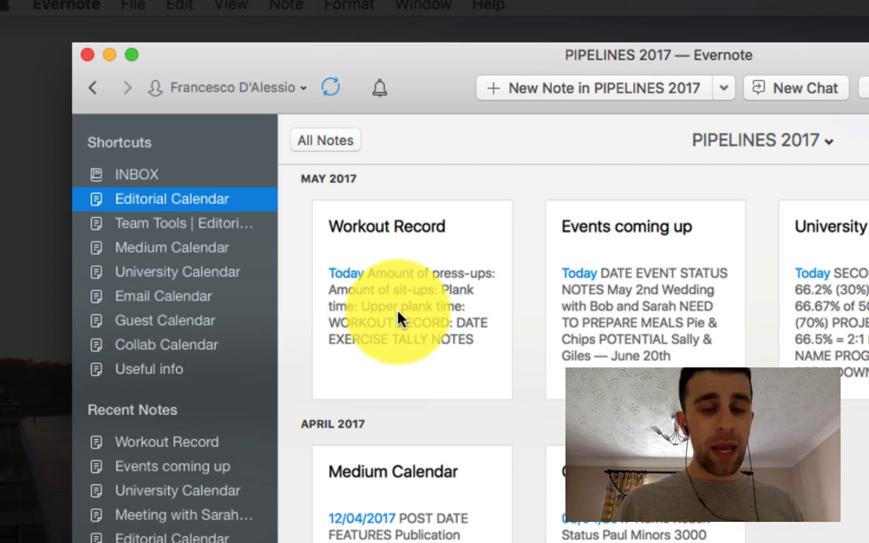
{"action": "scroll", "coordinate": [562, 437], "scroll_direction": "down", "scroll_amount": 5}
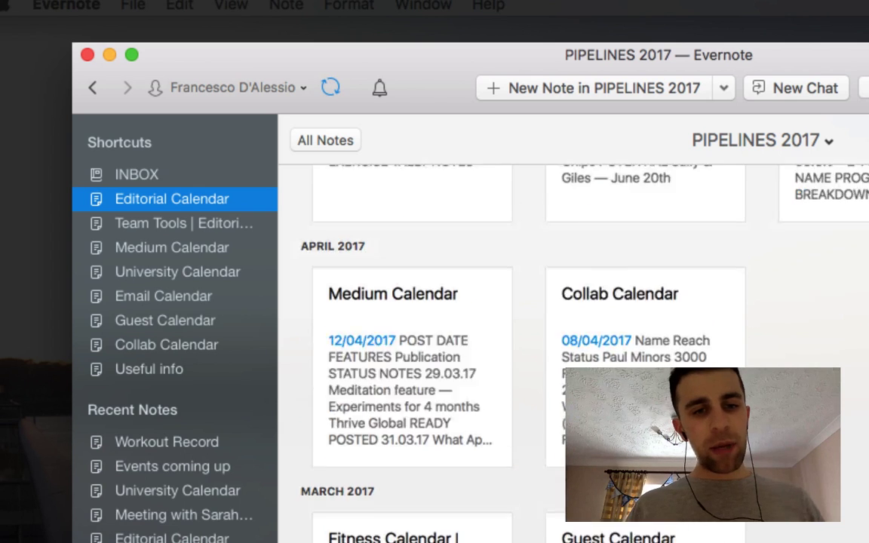
{"action": "scroll", "coordinate": [562, 437], "scroll_direction": "up", "scroll_amount": 6}
{"action": "scroll", "coordinate": [528, 324], "scroll_direction": "down", "scroll_amount": 1}
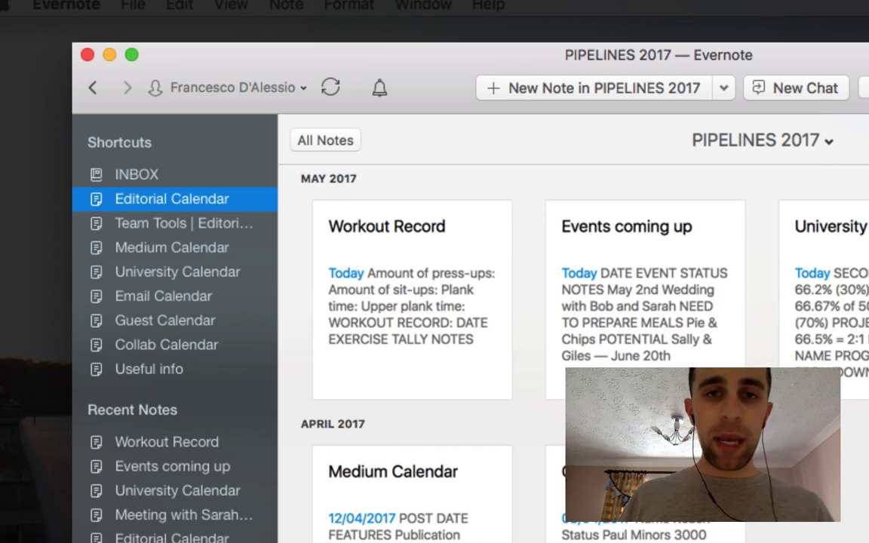